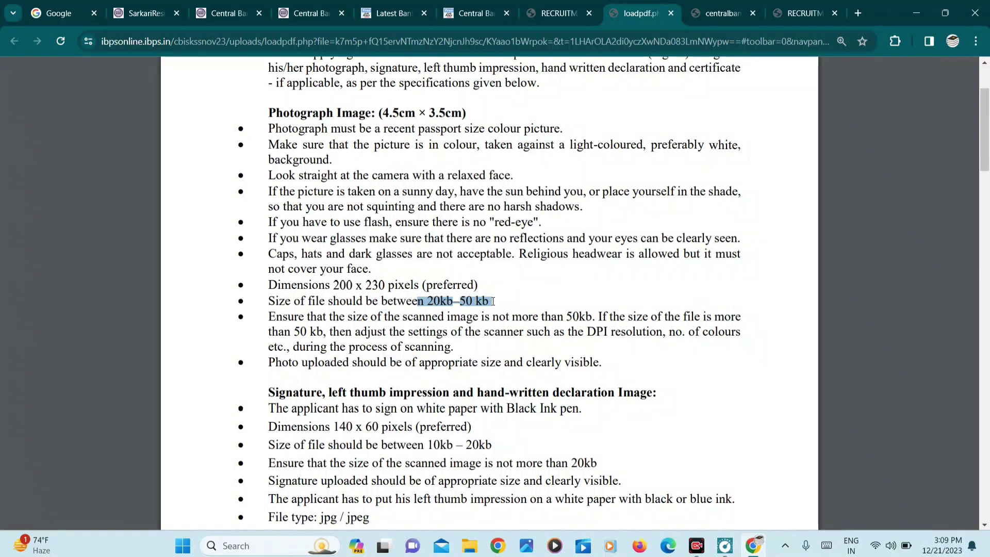
scroll(492, 302, "down", 3)
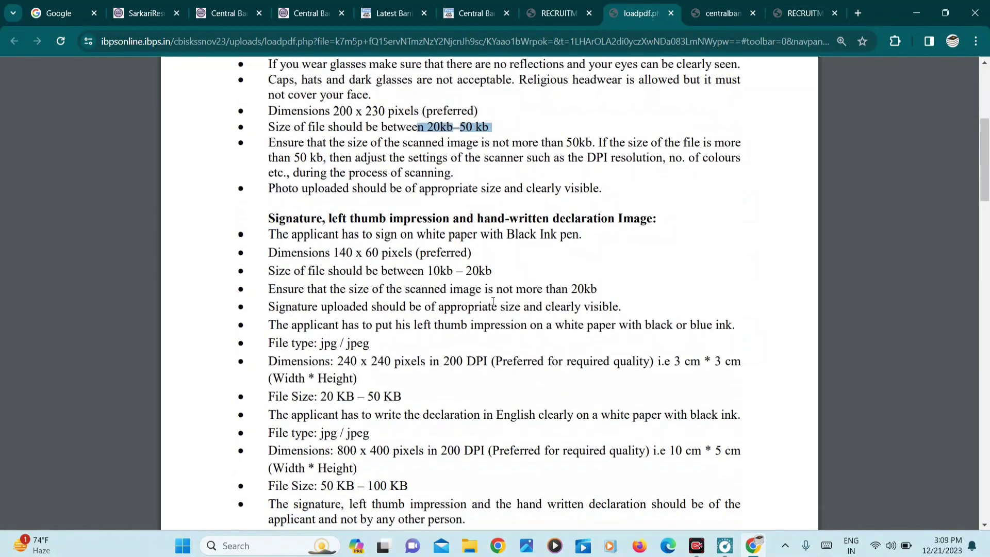
left_click_drag(330, 252, 491, 270)
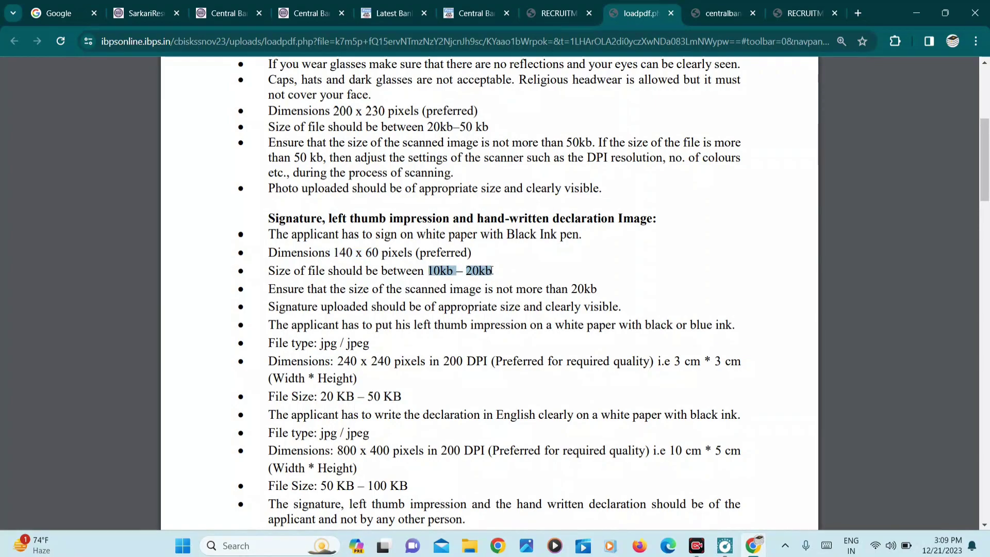
scroll(491, 269, "down", 7)
scroll(491, 270, "down", 10)
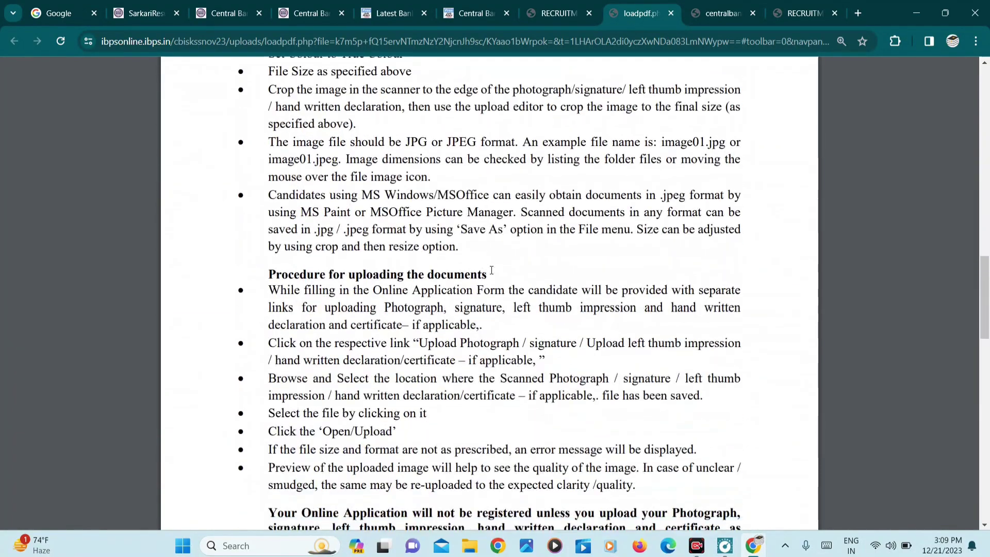
scroll(492, 269, "up", 6)
scroll(491, 270, "up", 8)
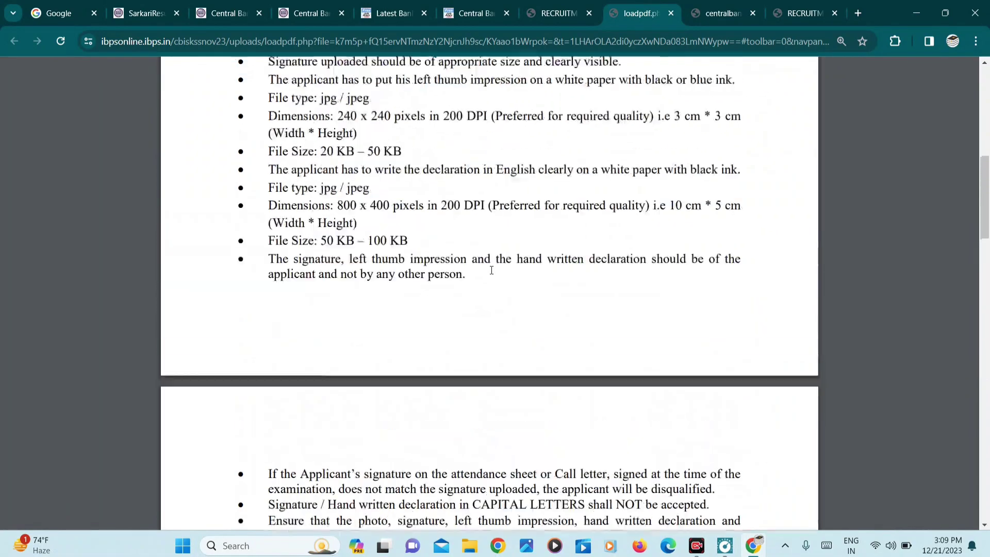
scroll(492, 270, "down", 3)
scroll(491, 270, "down", 2)
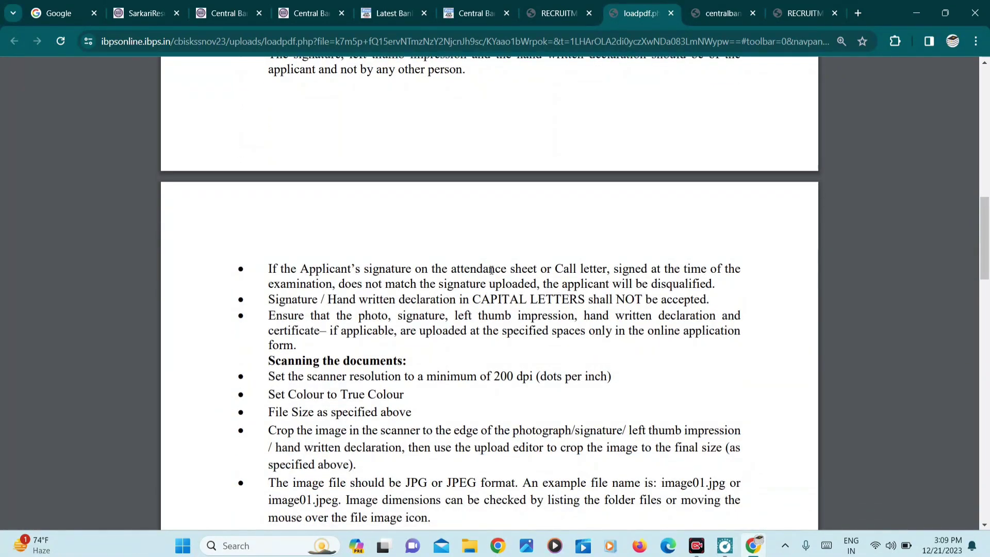
scroll(491, 269, "down", 3)
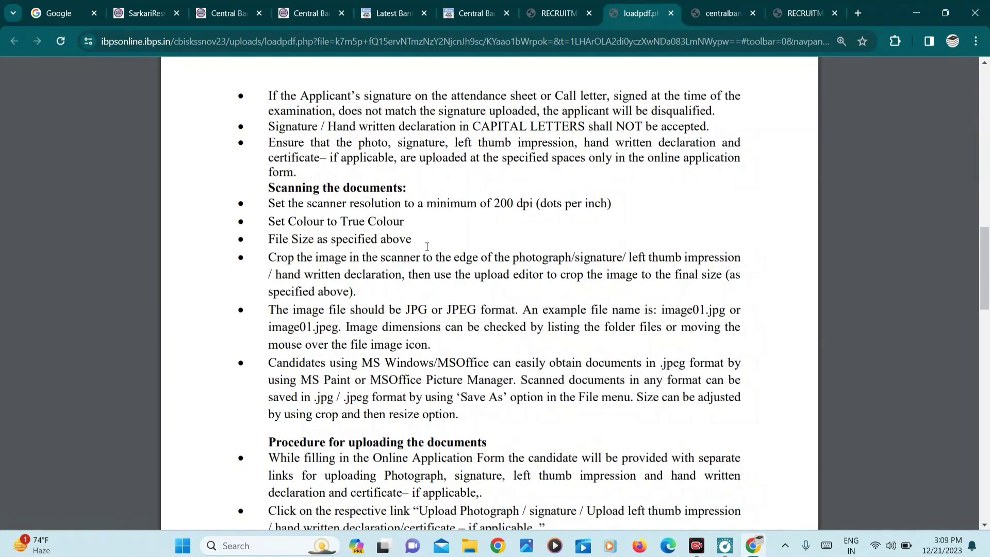
scroll(427, 245, "down", 1)
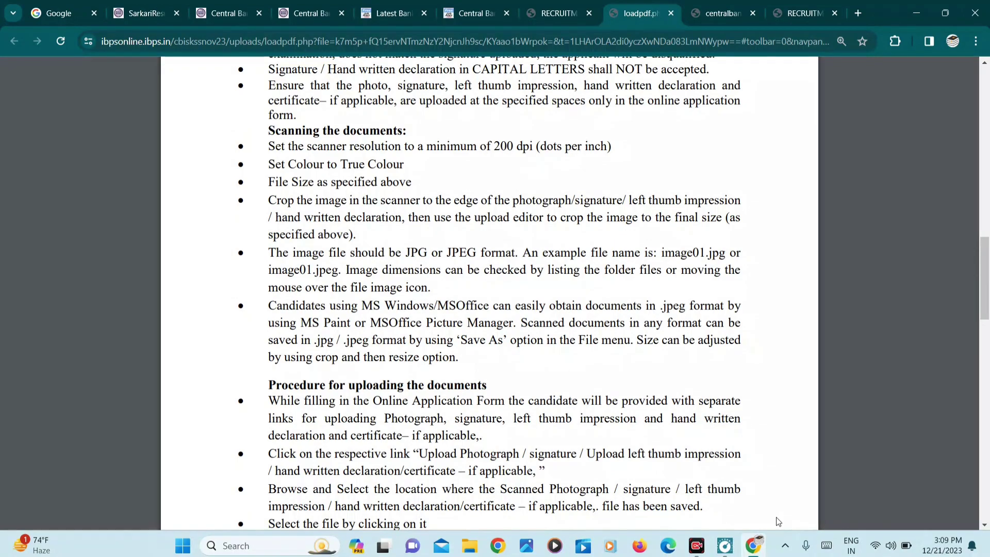
scroll(733, 362, "up", 10)
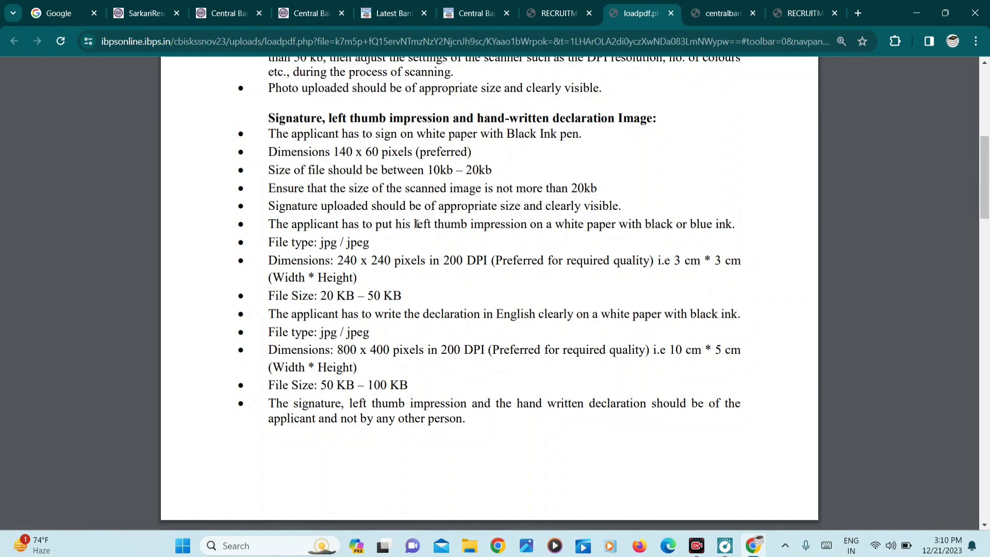
left_click_drag(416, 223, 472, 232)
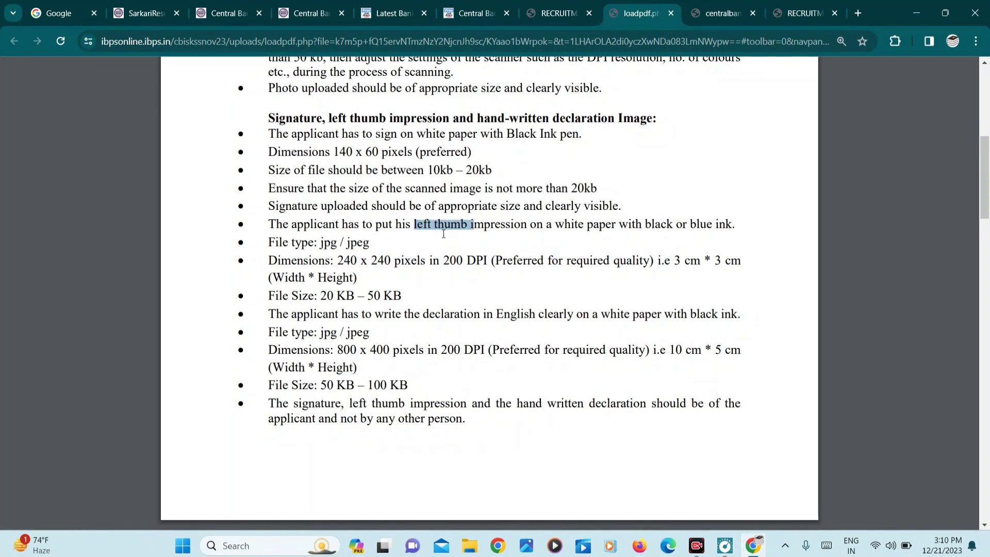
left_click_drag(340, 261, 385, 262)
left_click_drag(317, 296, 401, 296)
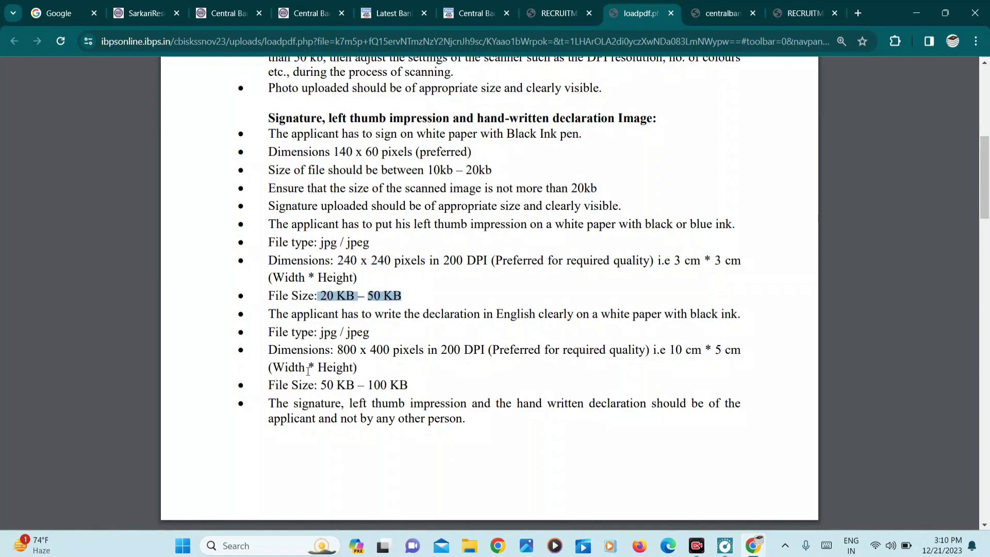
left_click_drag(331, 351, 393, 353)
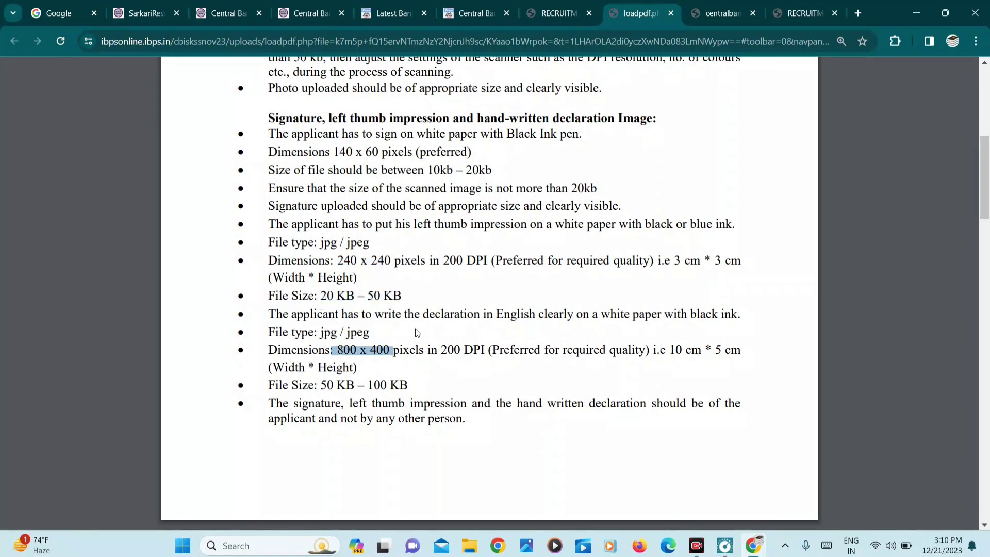
left_click_drag(375, 314, 475, 309)
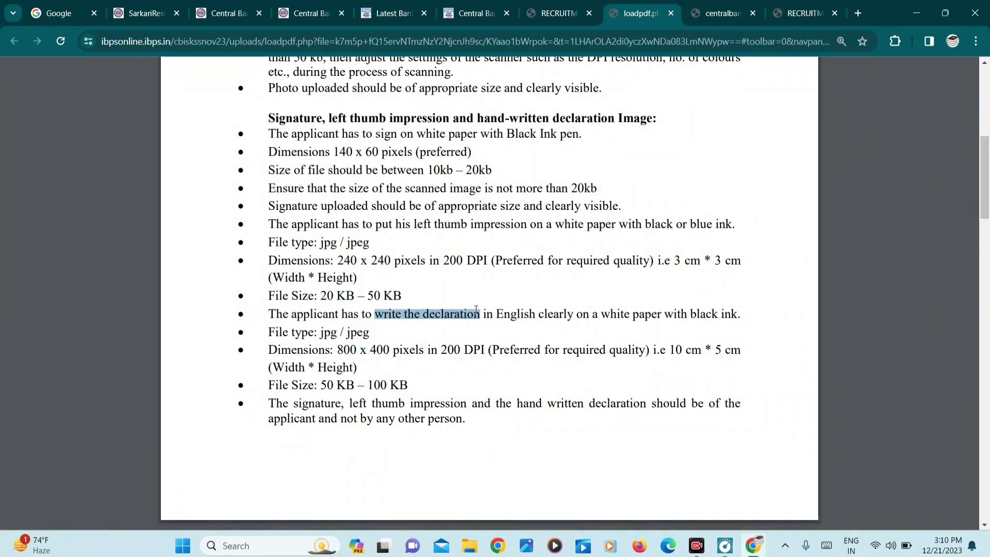
left_click_drag(334, 351, 390, 353)
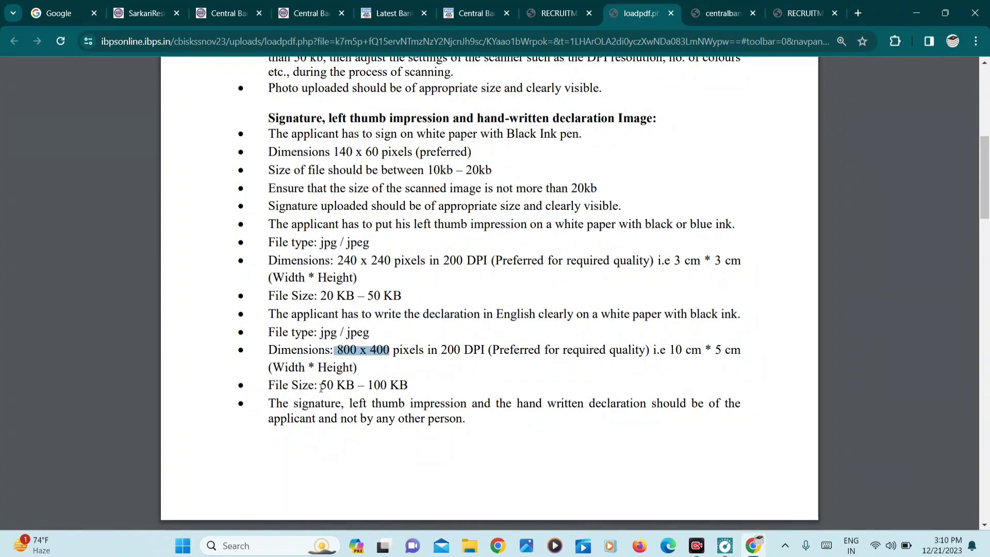
left_click_drag(318, 387, 398, 389)
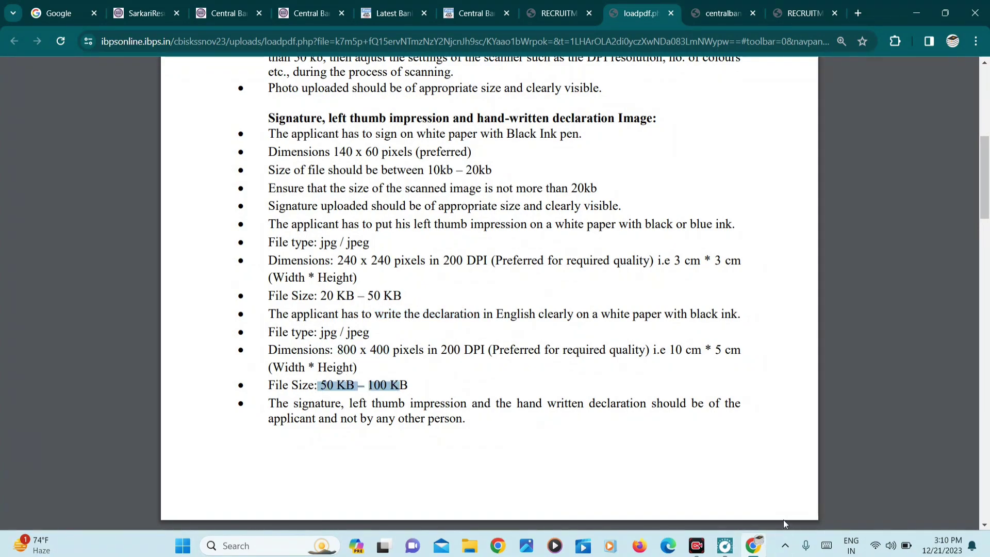
scroll(783, 520, "up", 8)
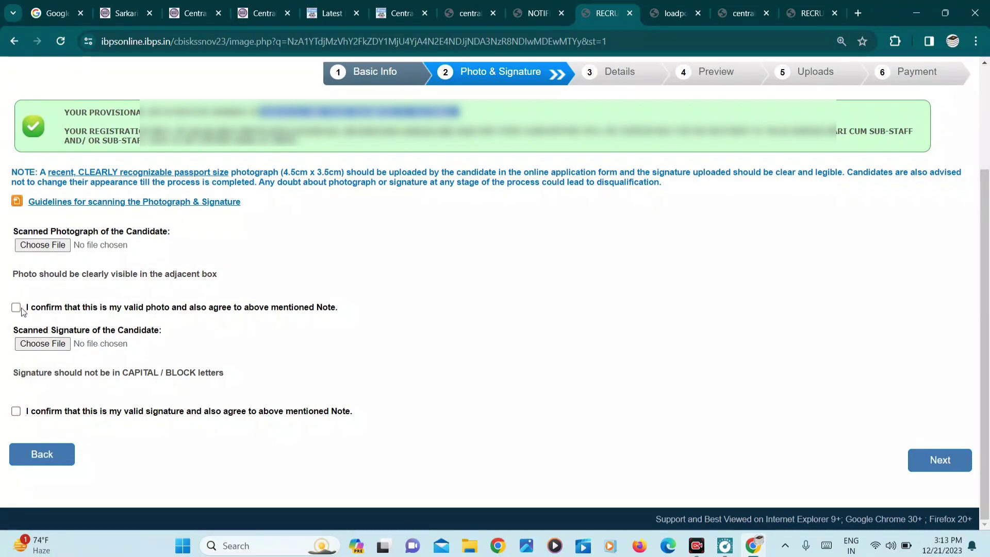
- Confirm that both the uploaded signature and the photo are valid
left_click(17, 412)
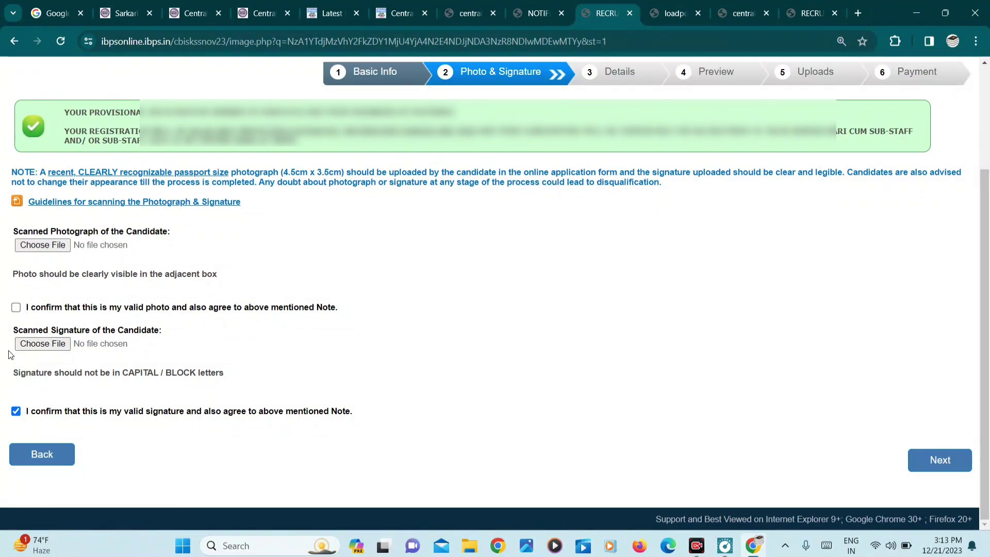
left_click(16, 307)
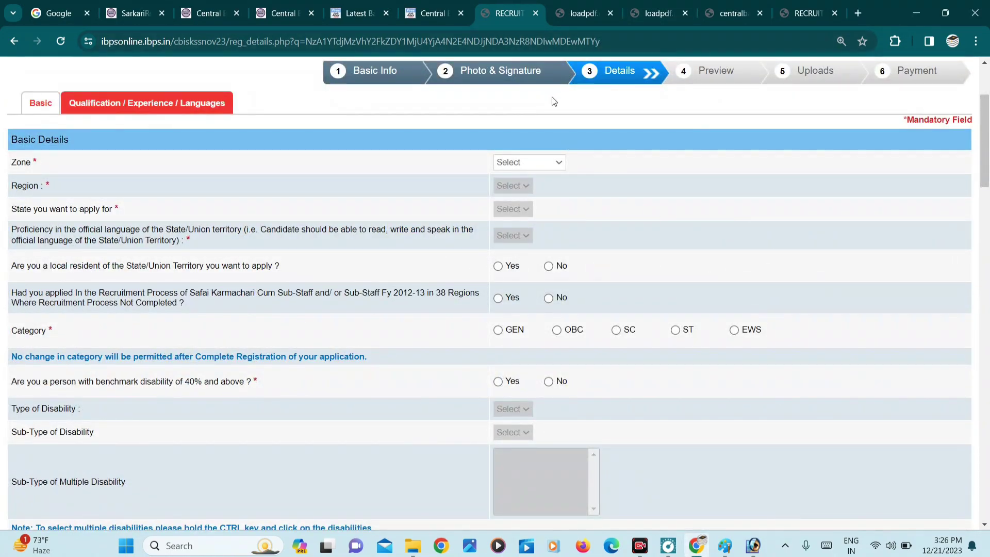
- Set Zone to Lucknow, Region to Varansi and State to Uttar Pradesh
left_click(525, 162)
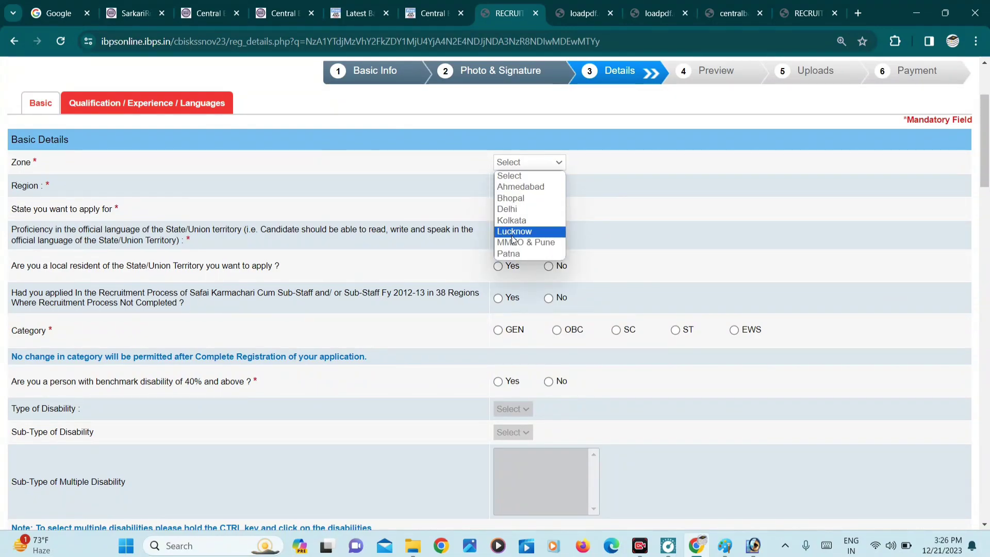
left_click(529, 231)
left_click(525, 188)
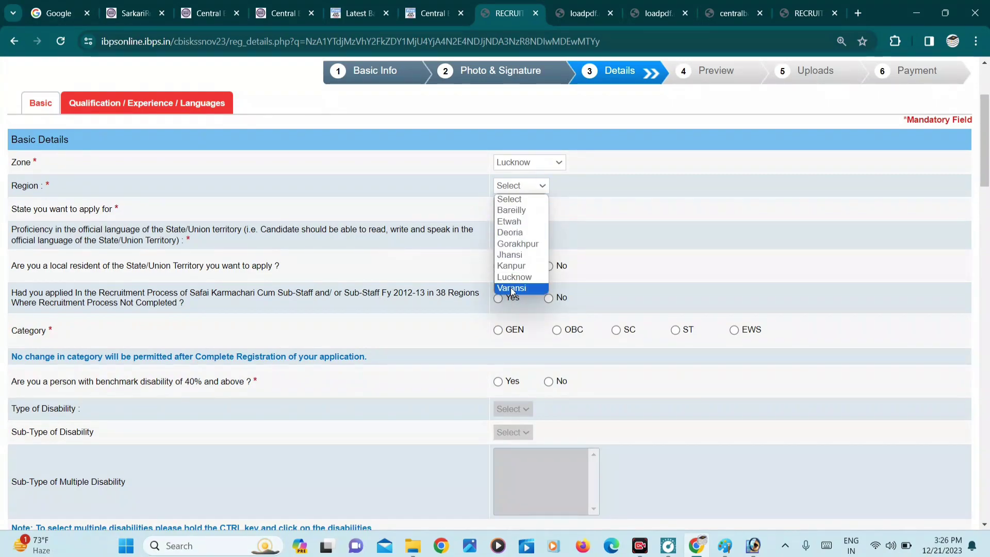
left_click(511, 288)
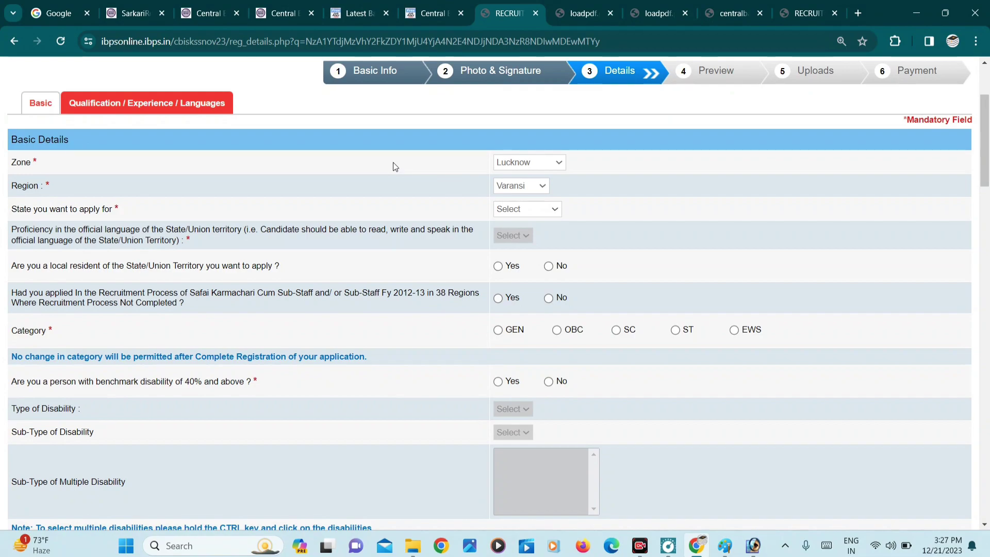
left_click(519, 212)
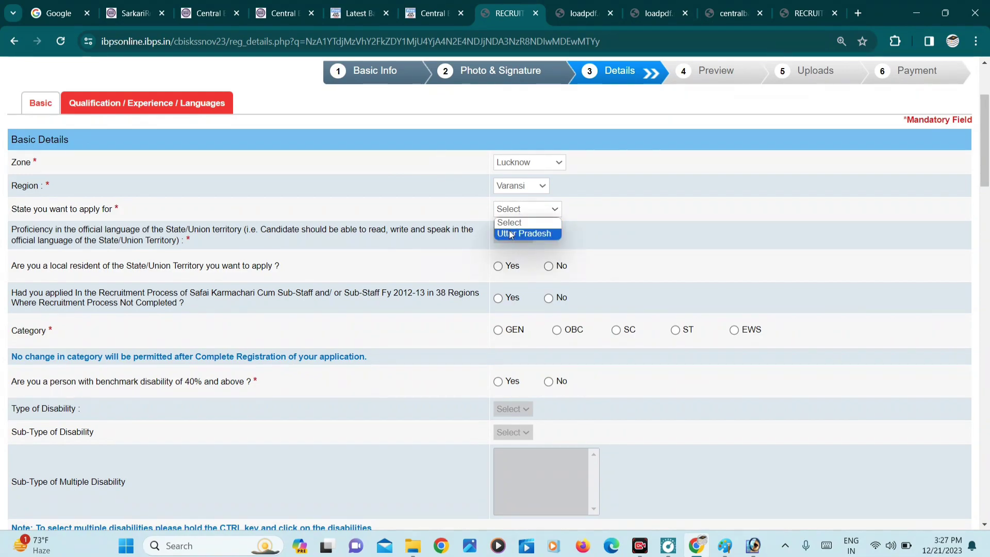
left_click(509, 229)
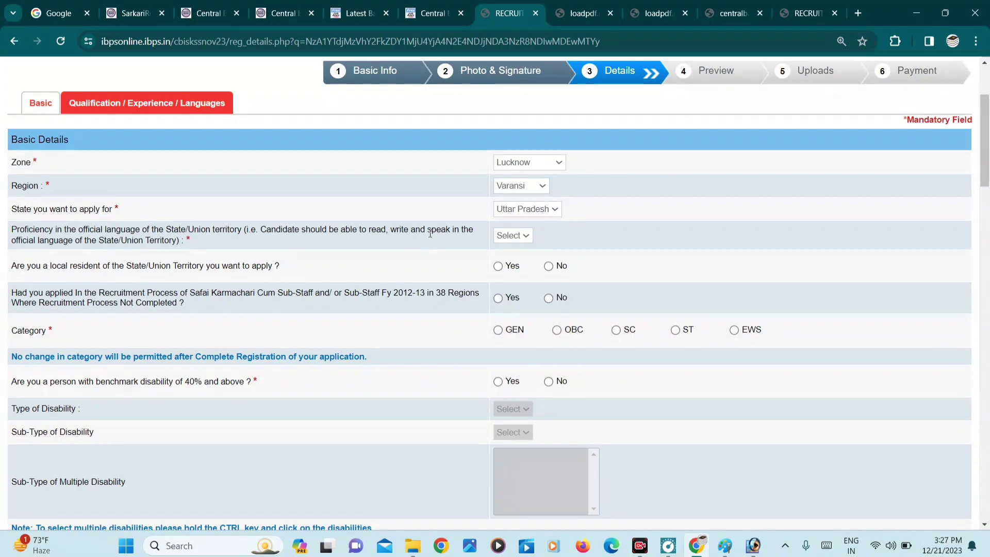
- Choose Hindi as official language proficiency and answer No to being a local resident
left_click(522, 237)
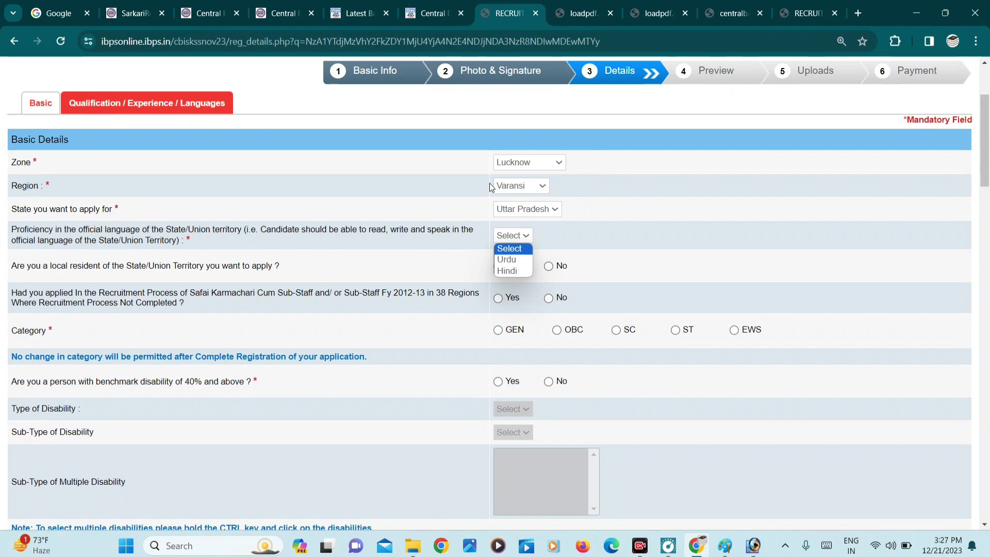
left_click(510, 271)
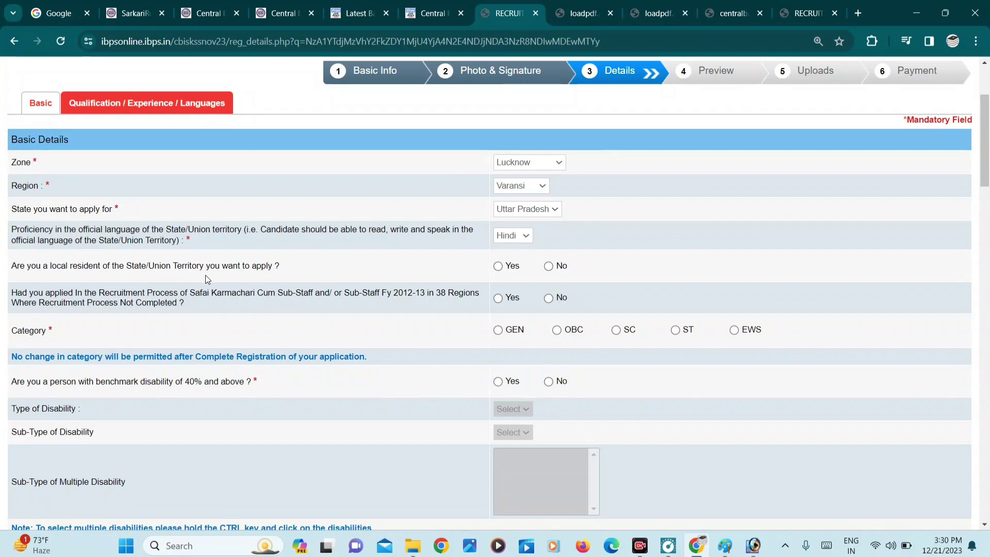
left_click(499, 266)
left_click(549, 267)
- Answer No to a prior Safai Karmachari application and set the category to SC
left_click(547, 298)
scroll(548, 301, "down", 1)
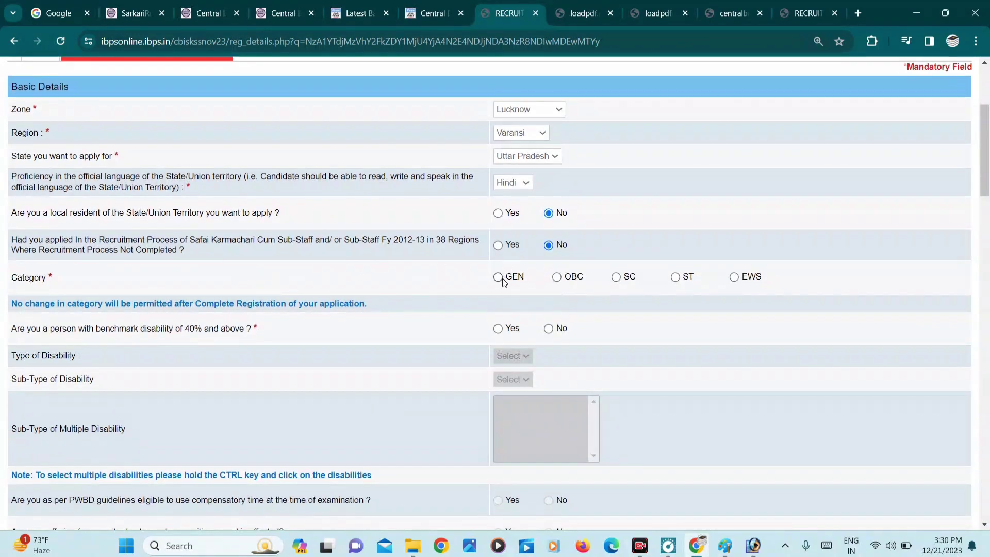
left_click(615, 277)
left_click(605, 202)
scroll(267, 241, "down", 2)
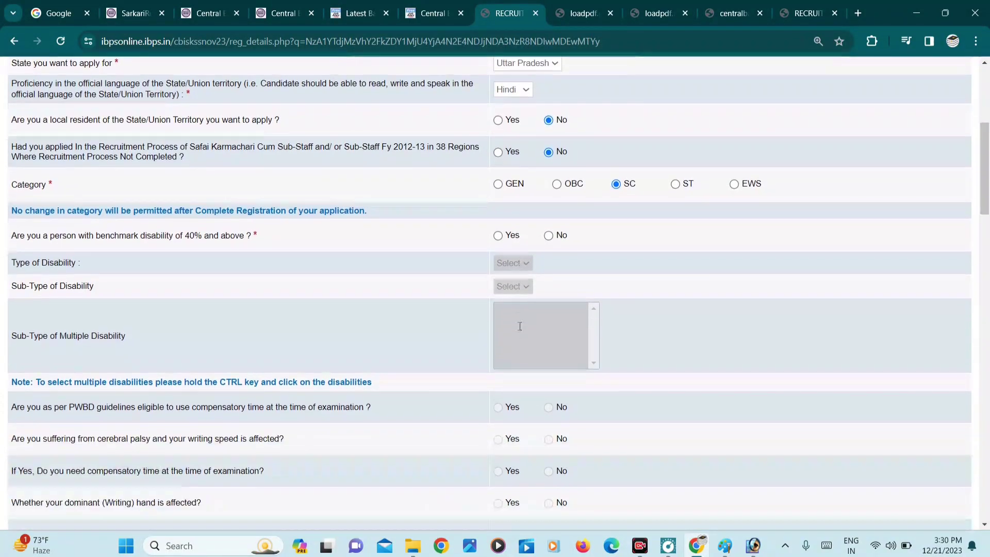
- Answer No to the 40% benchmark disability and writing-difficulty questions
left_click(548, 236)
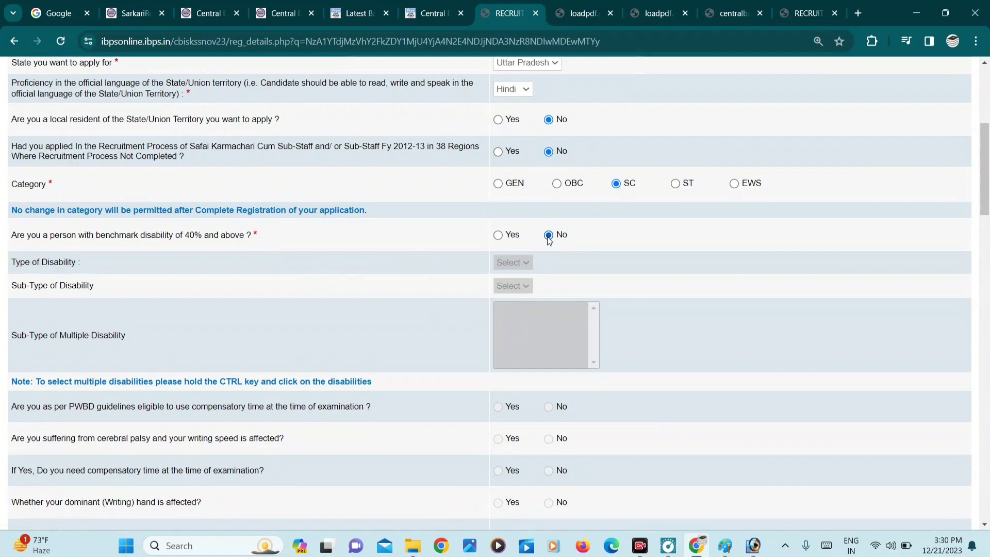
left_click(503, 236)
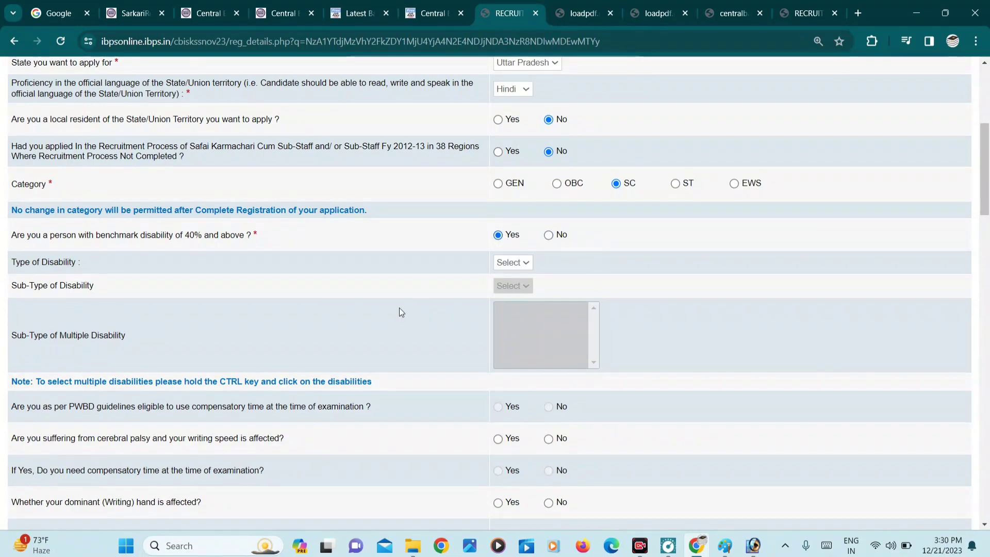
left_click(549, 235)
scroll(527, 350, "down", 3)
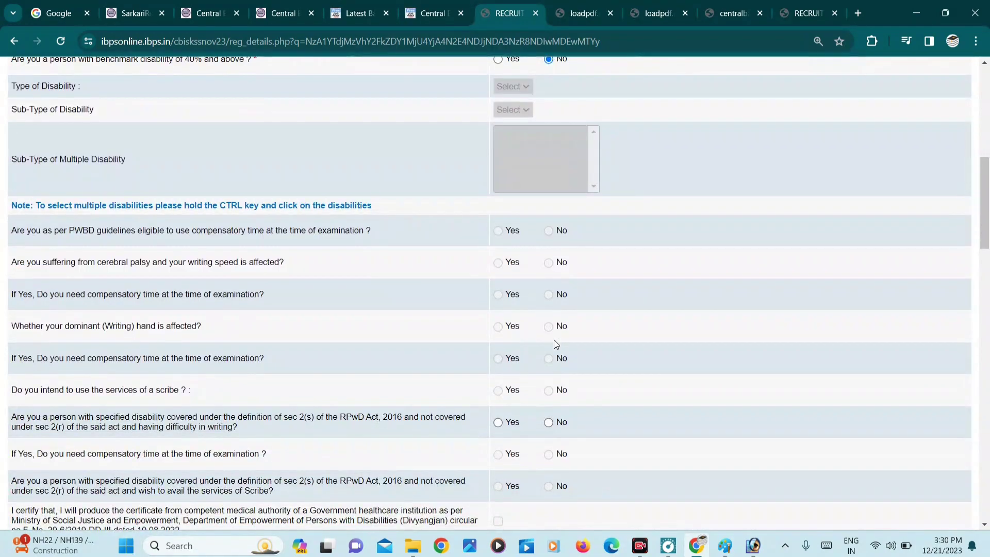
scroll(553, 341, "down", 2)
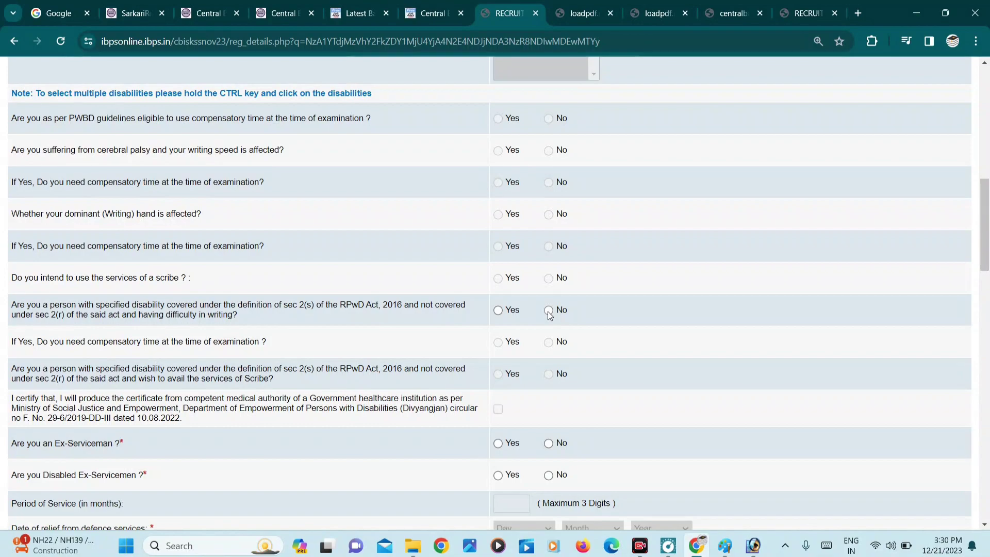
left_click(547, 312)
scroll(548, 312, "down", 3)
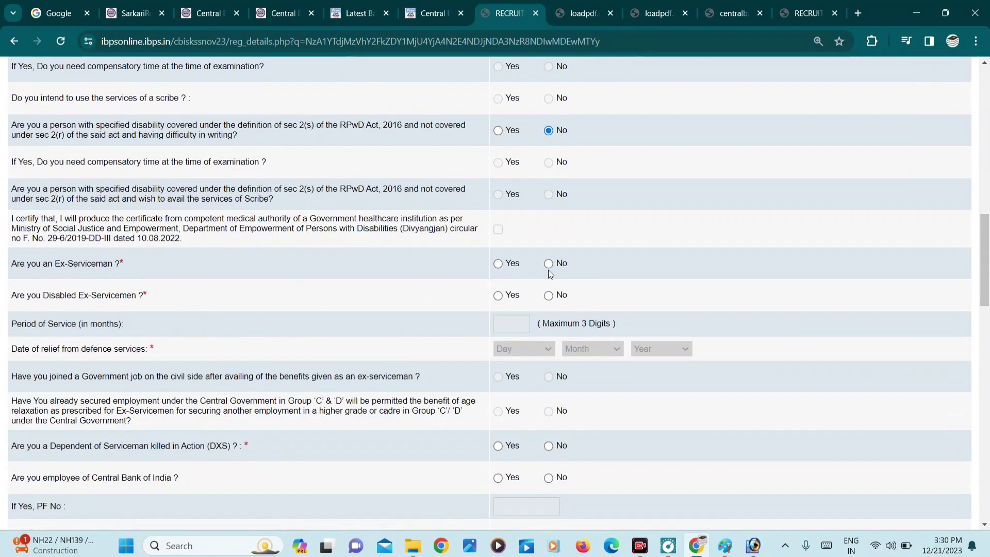
- Answer No to ex-serviceman and disabled ex-serviceman, set religion Hindu, and No to widow relaxation
left_click(548, 269)
scroll(478, 267, "down", 2)
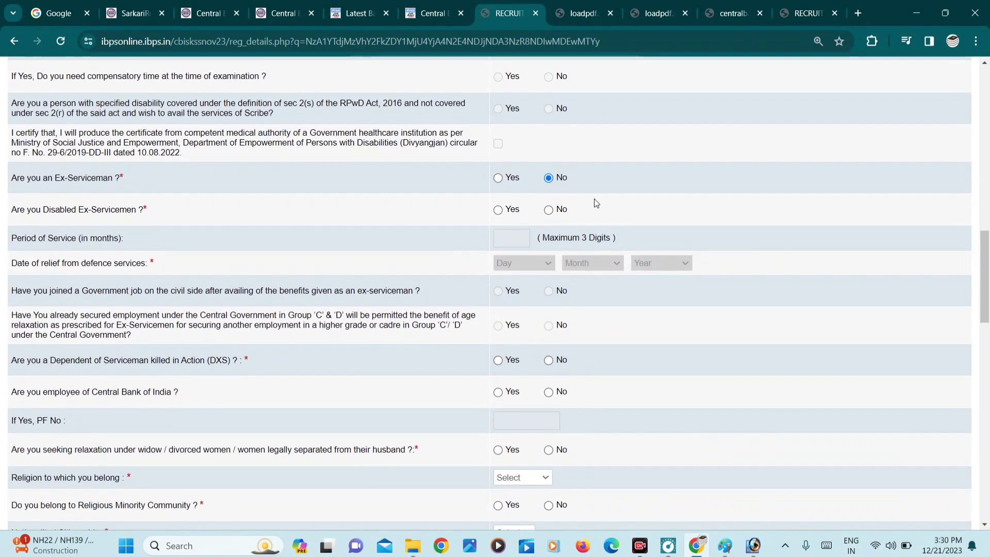
left_click(548, 210)
scroll(429, 234, "down", 1)
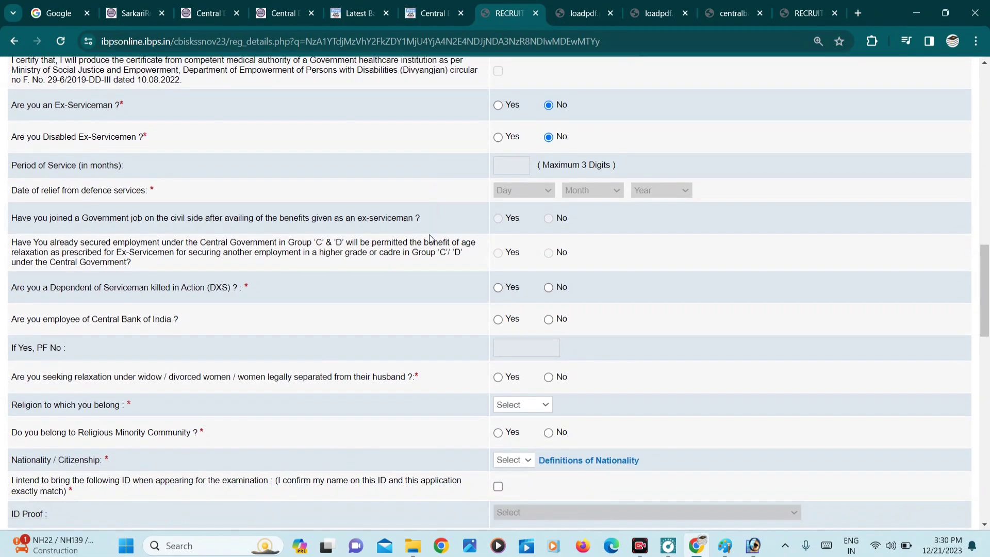
scroll(522, 242, "down", 2)
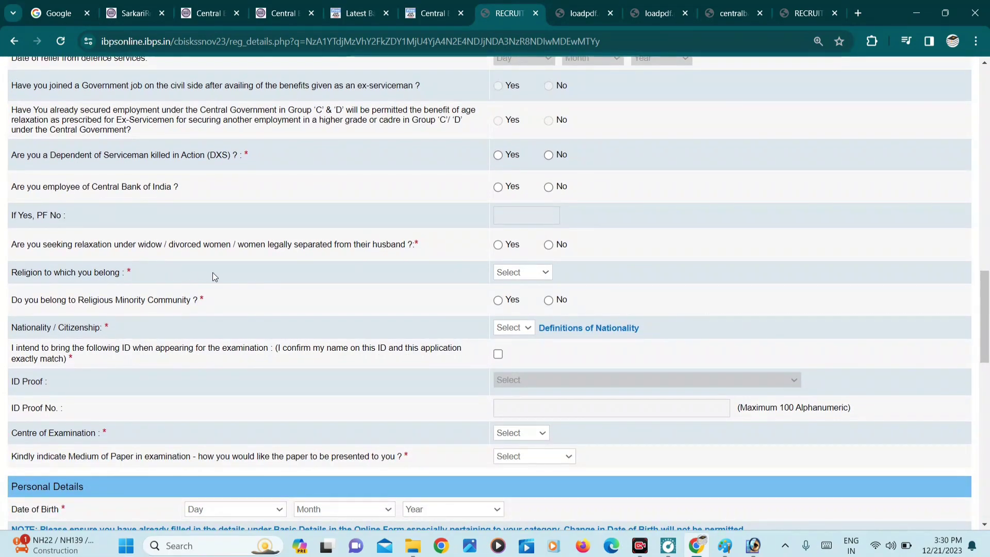
left_click(519, 273)
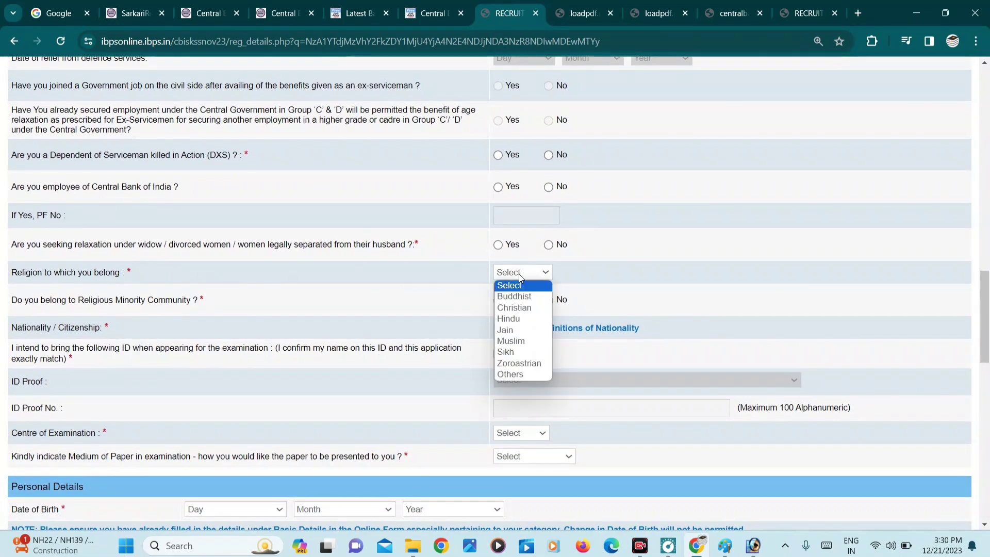
left_click(516, 320)
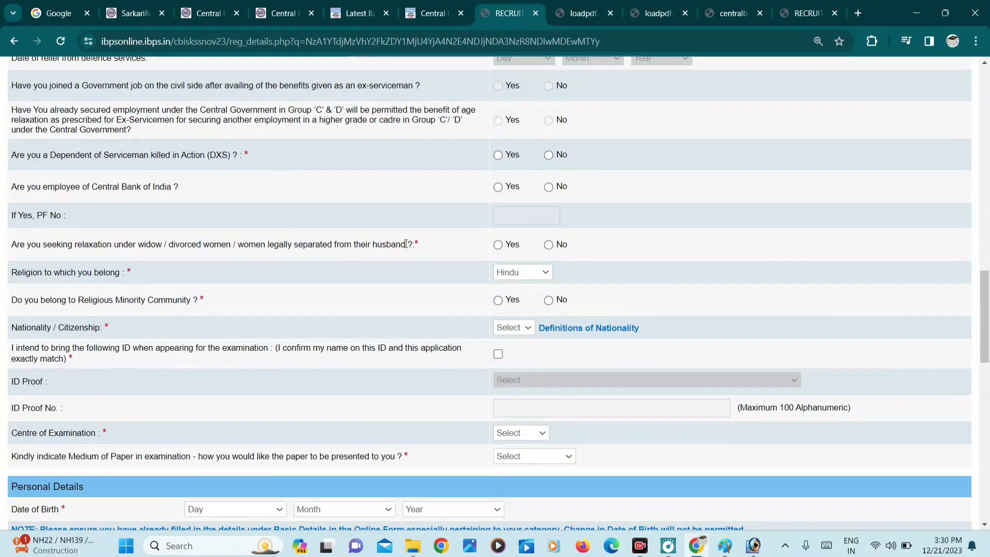
left_click(548, 245)
- Answer No to religious minority and confirm bringing a matching ID to the exam
scroll(529, 288, "down", 1)
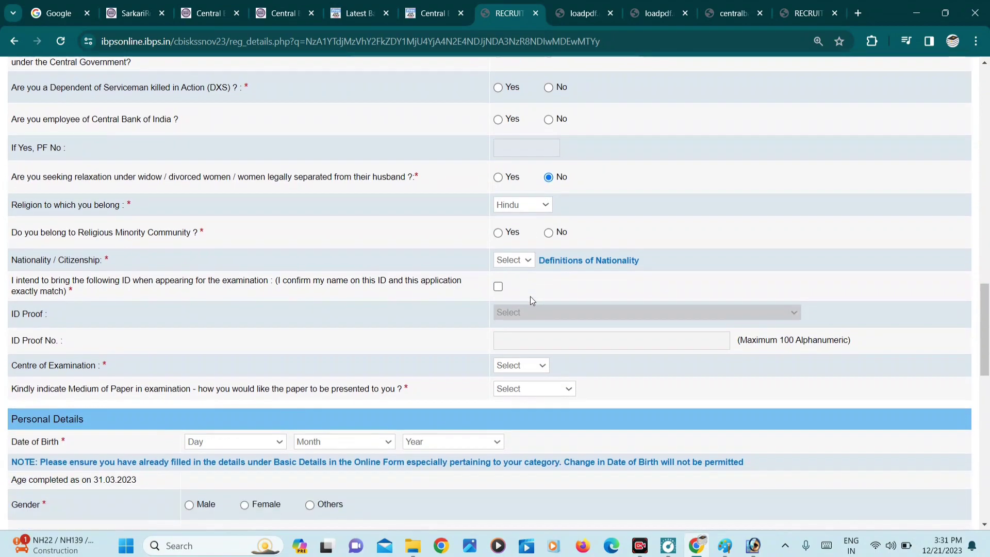
left_click(548, 233)
scroll(613, 243, "down", 2)
left_click(498, 183)
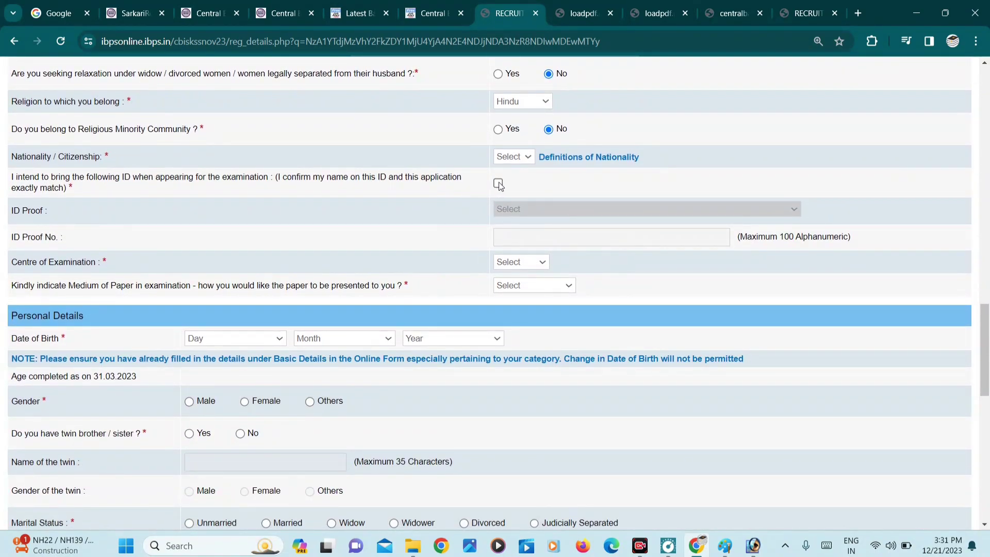
- Choose Aadhar Card as the ID proof and enter its ID number
left_click(515, 210)
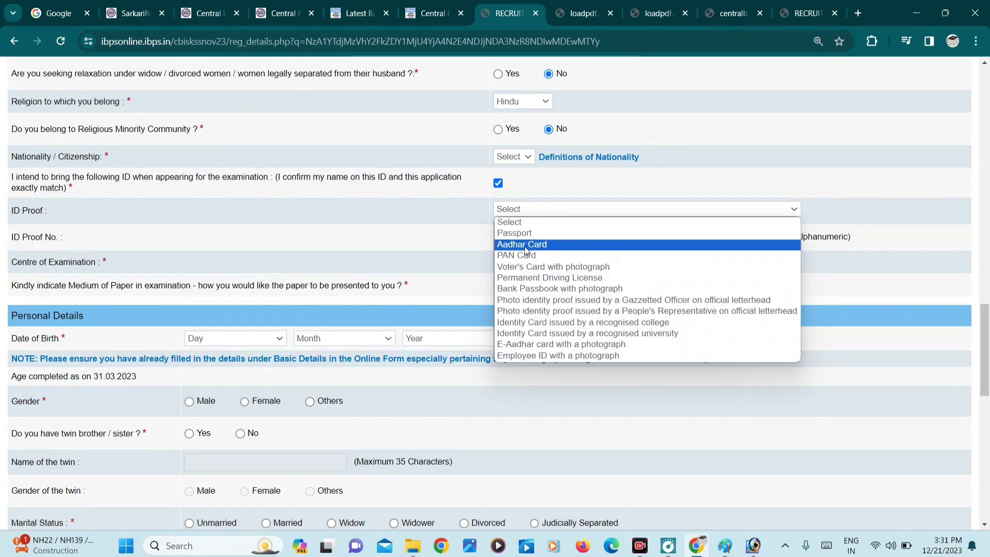
left_click(515, 243)
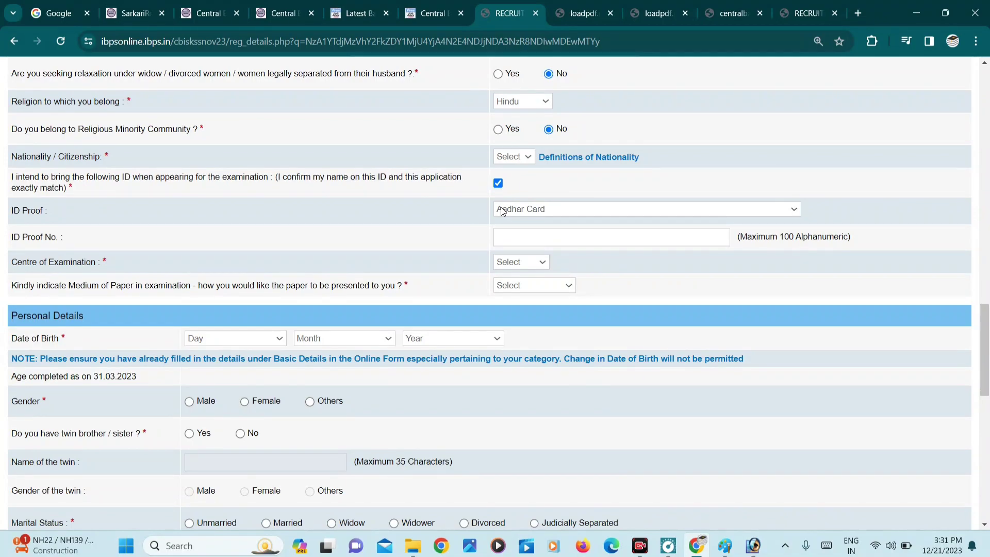
left_click(506, 237)
left_click(524, 211)
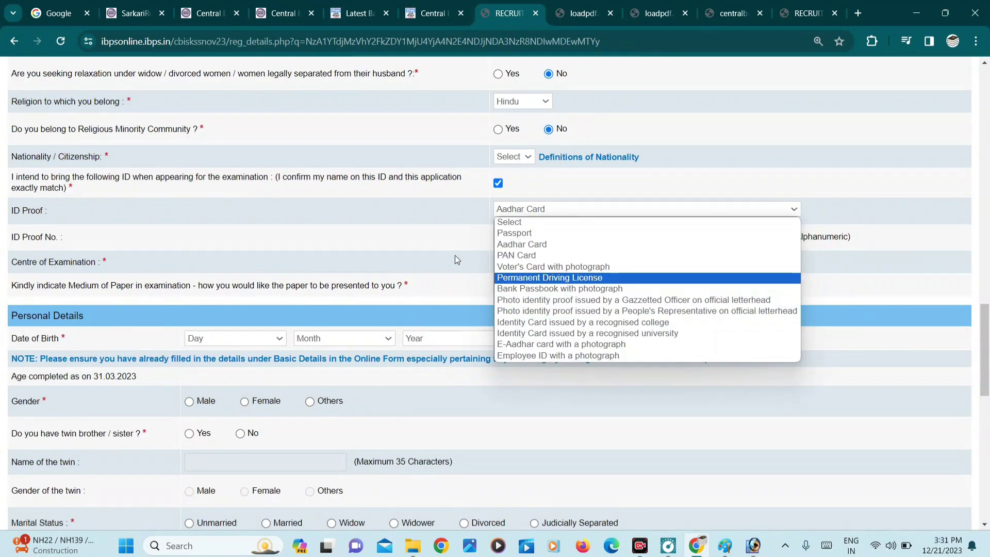
left_click(566, 213)
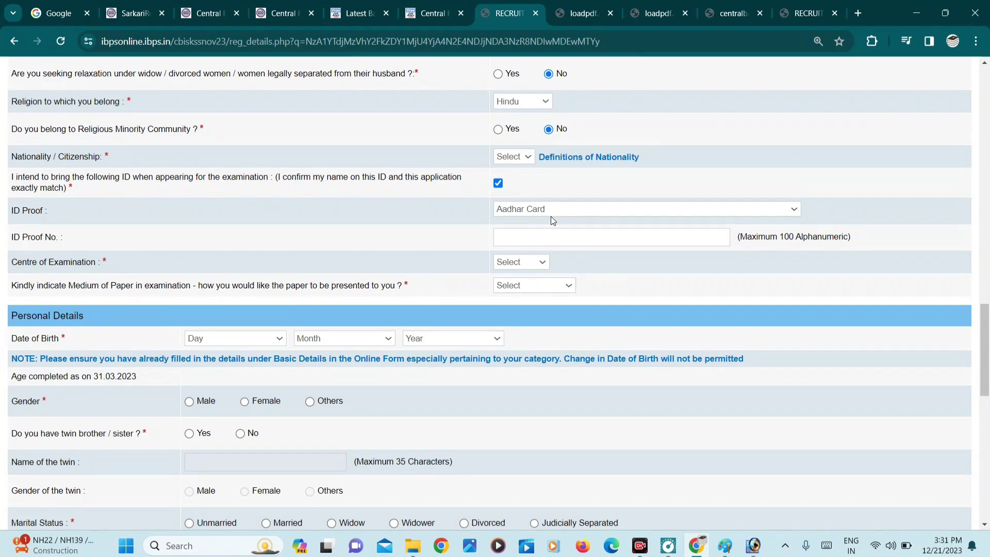
left_click(511, 235)
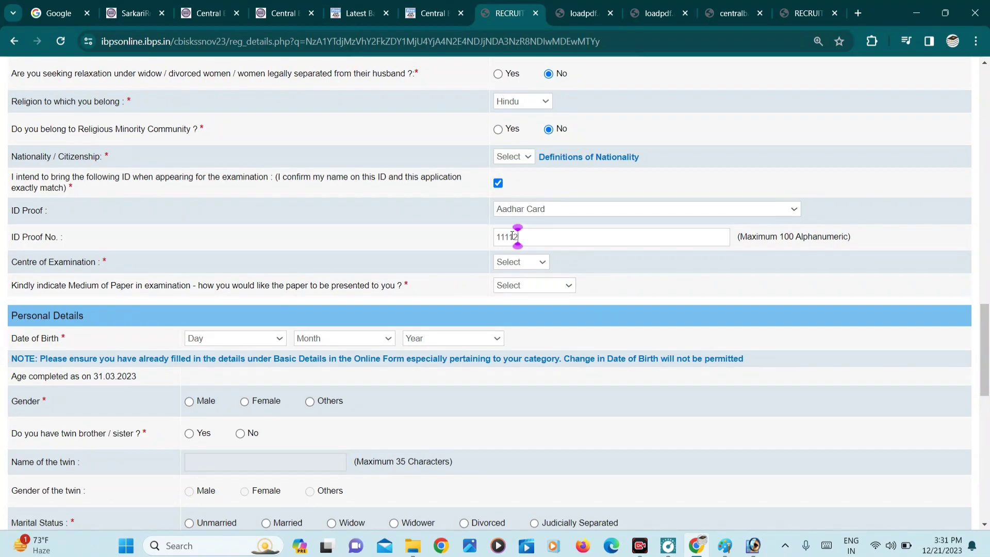
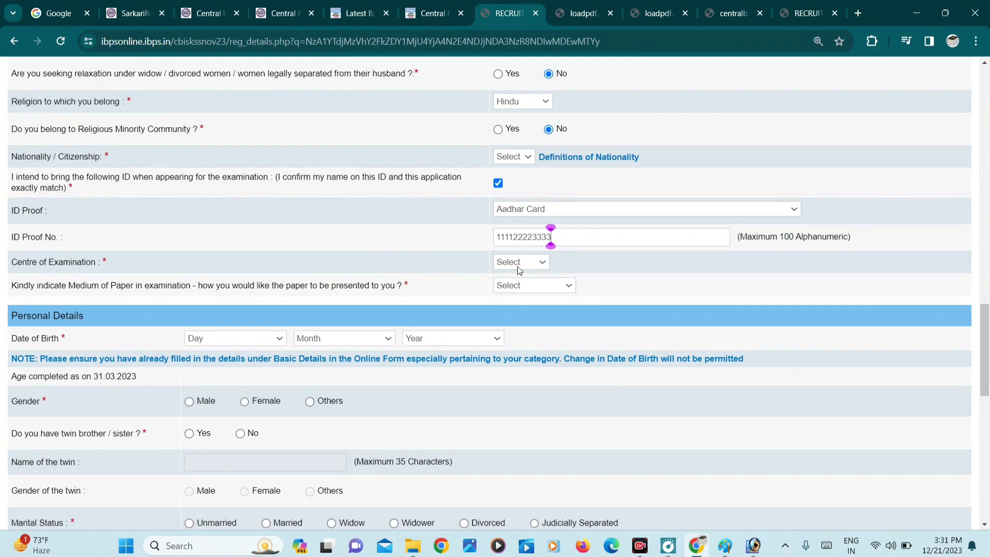
- Select Varanasi as the examination centre and English and Hindi as paper medium
left_click(517, 265)
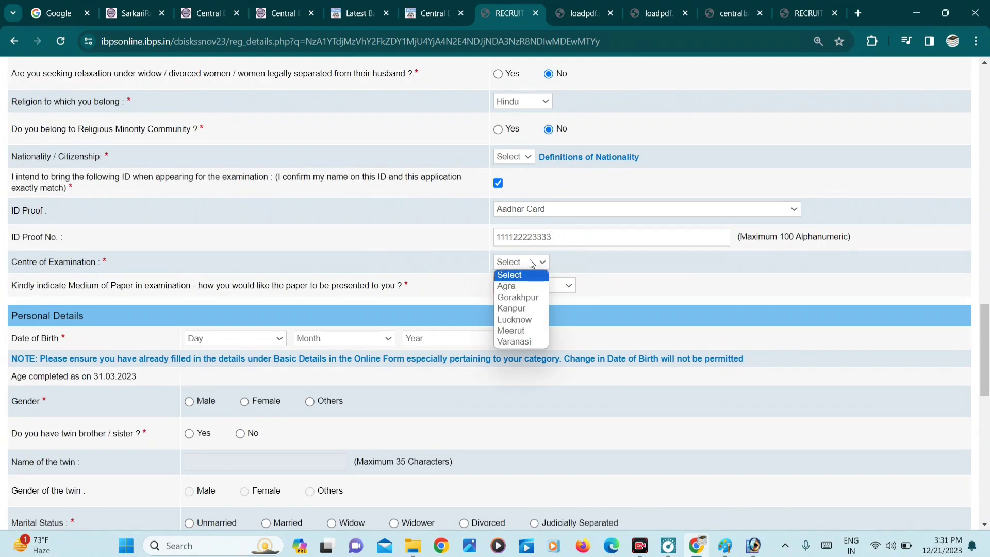
left_click(509, 342)
left_click(564, 285)
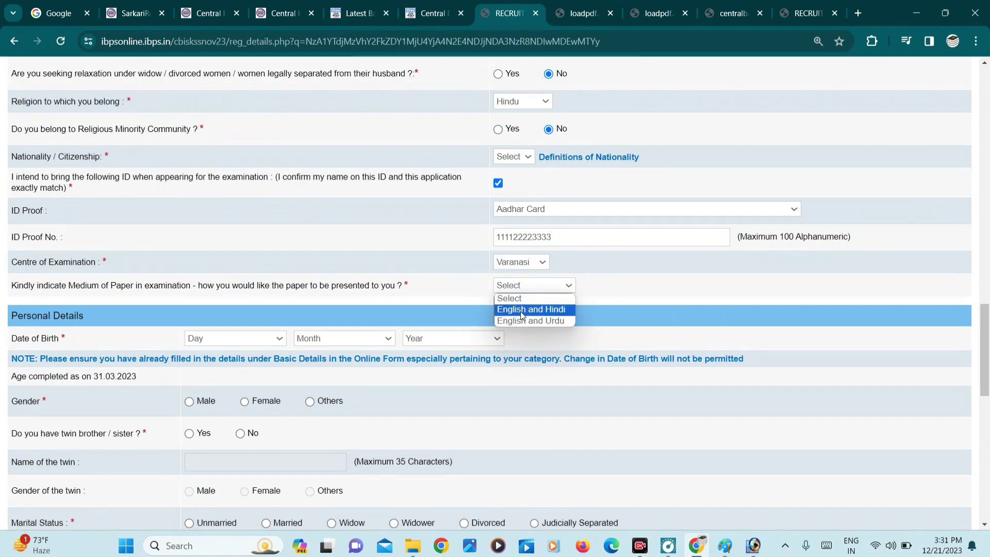
left_click(521, 311)
- Set date of birth 01 January 1998, gender Male, no twin, and marital status Unmarried
scroll(422, 320, "down", 2)
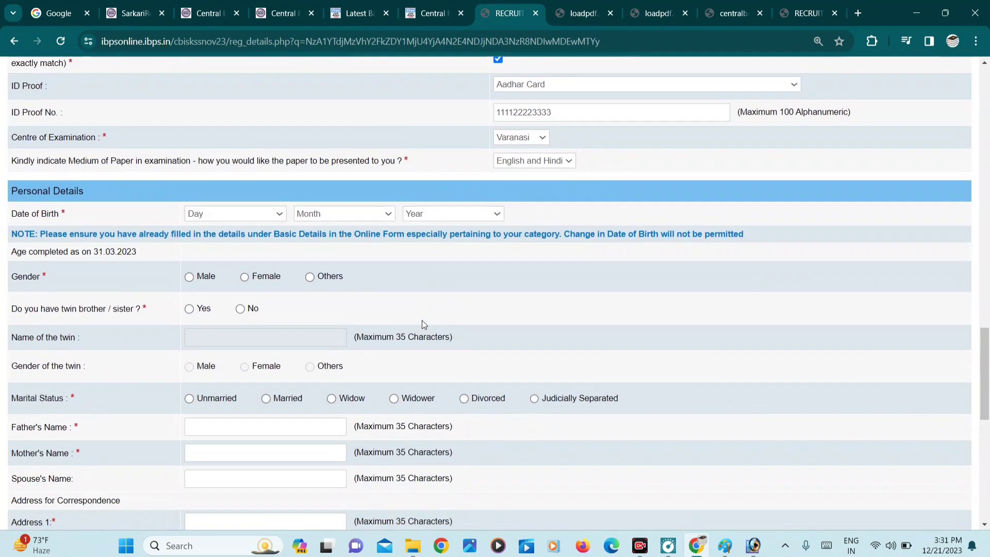
left_click(210, 214)
left_click(203, 234)
left_click(320, 215)
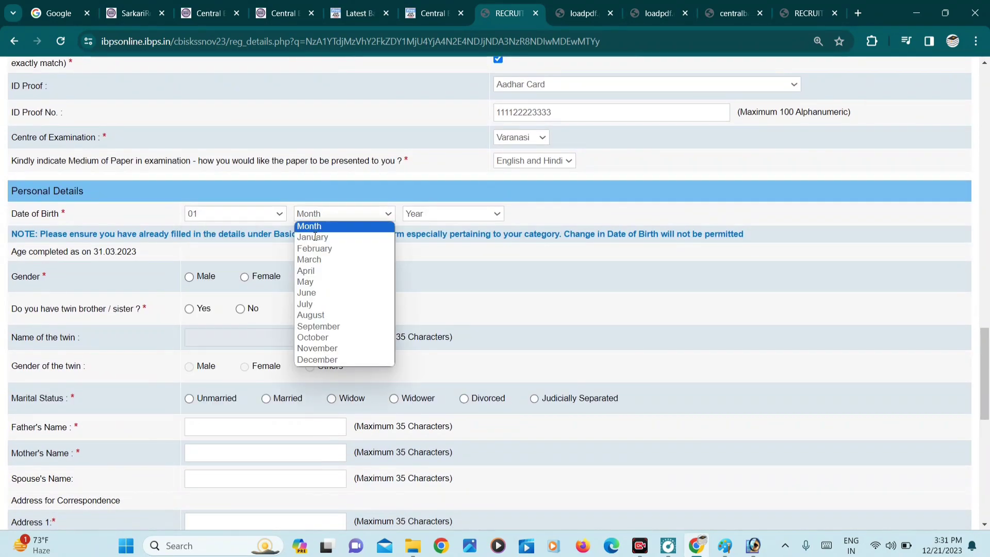
left_click(315, 236)
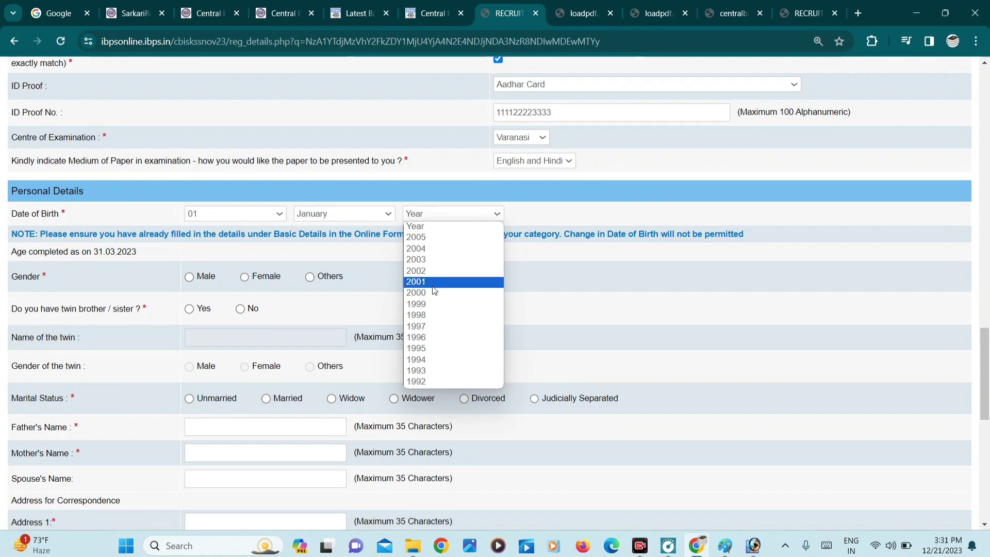
left_click(417, 314)
left_click(190, 277)
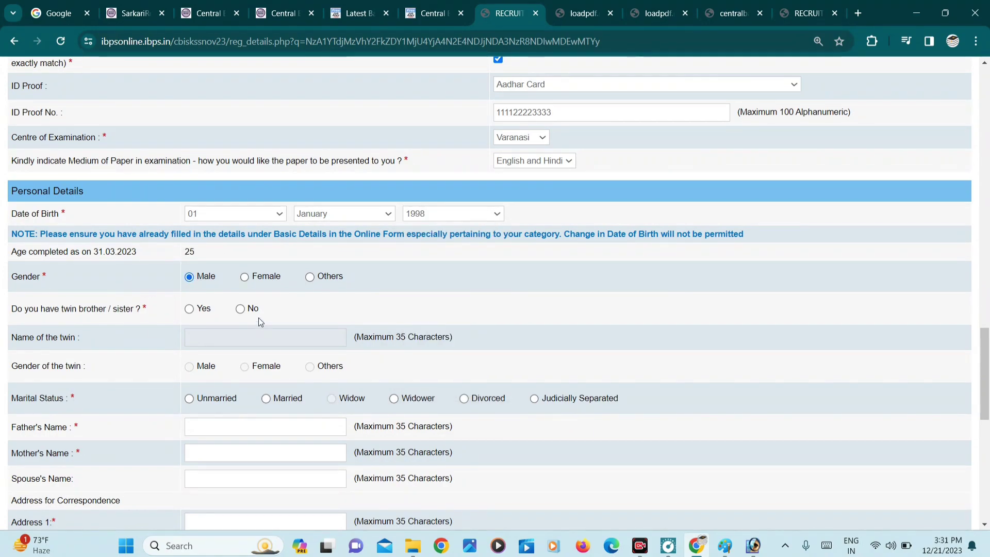
left_click(240, 308)
scroll(243, 309, "down", 2)
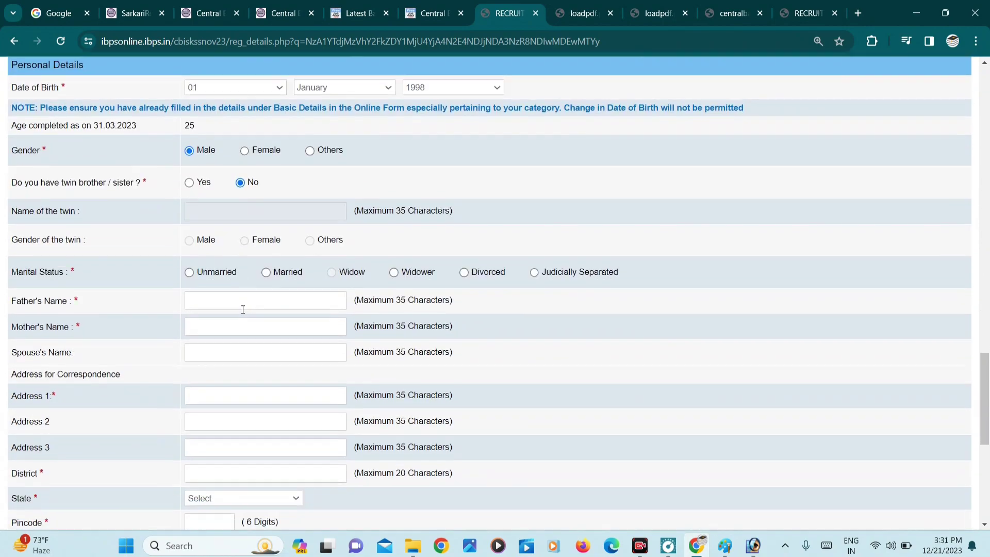
left_click(188, 272)
scroll(189, 273, "down", 2)
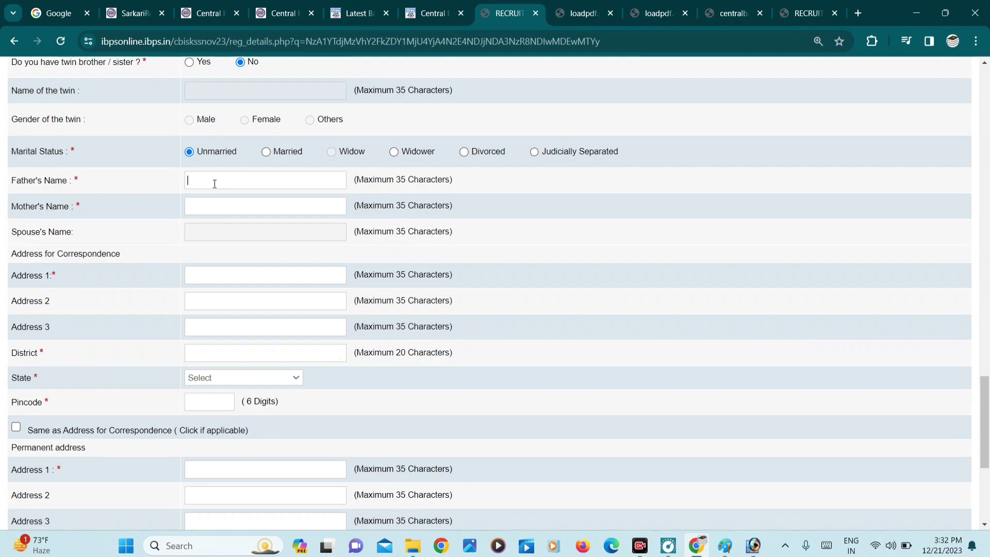
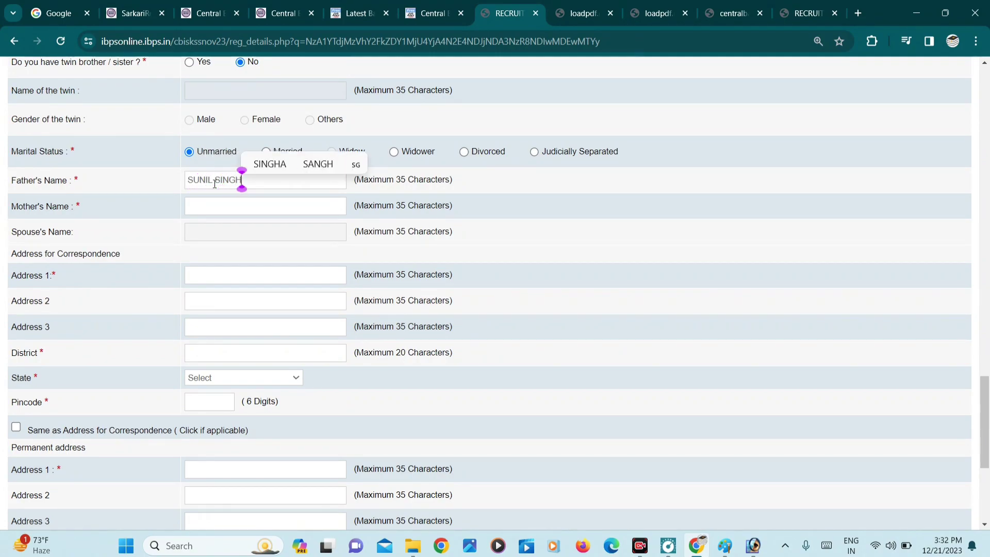
- Enter the father's name and the mother's name
key("Tab")
type("REK")
key("BackSpace")
key("BackSpace")
key("BackSpace")
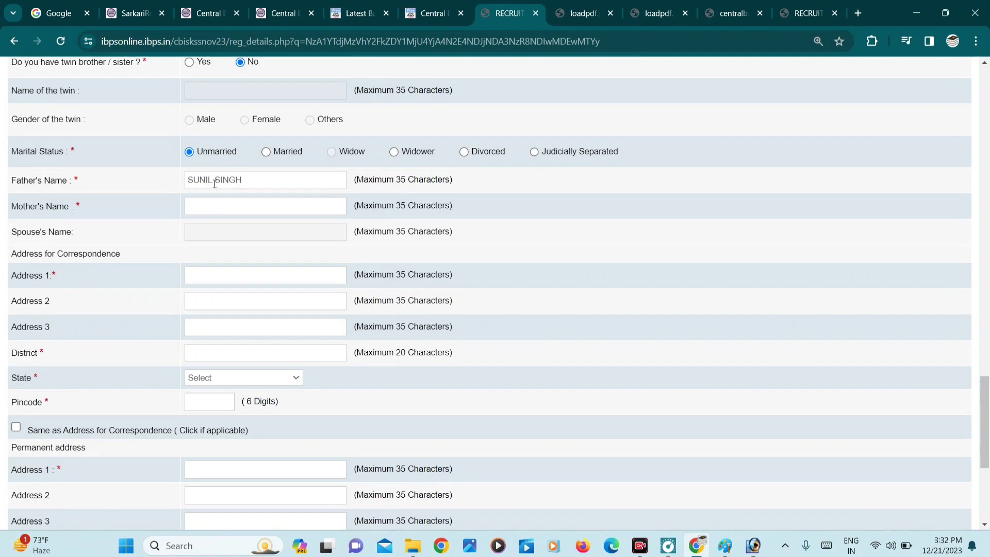
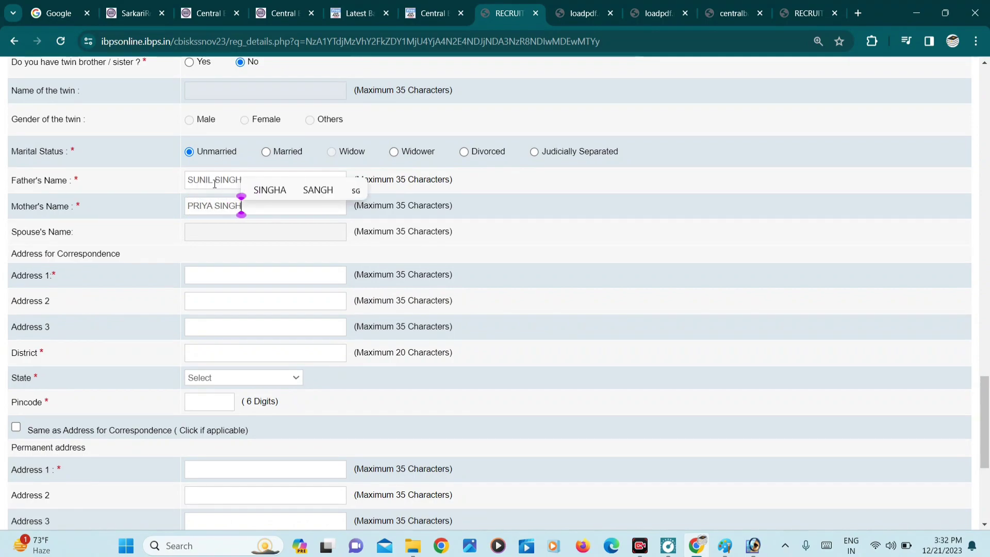
key("Tab")
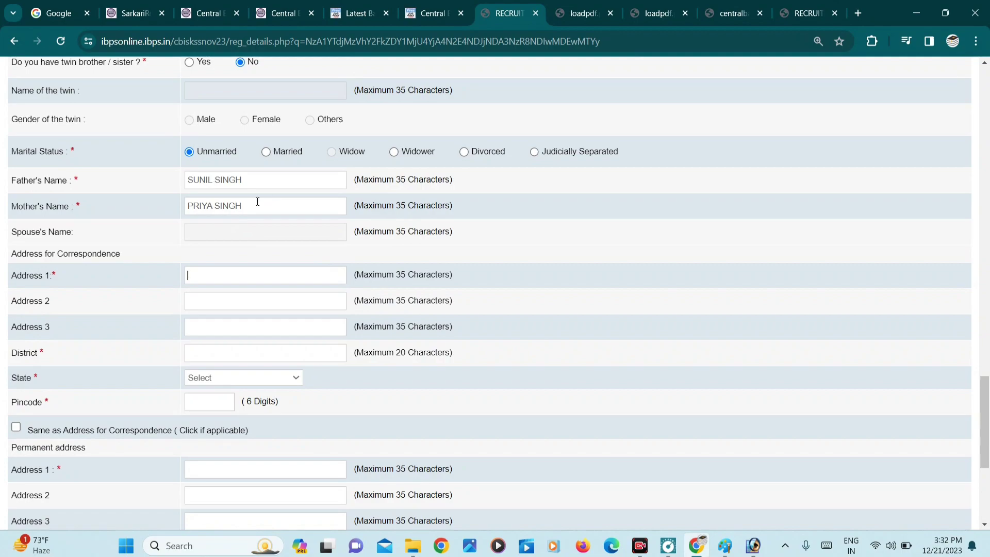
scroll(126, 238, "down", 1)
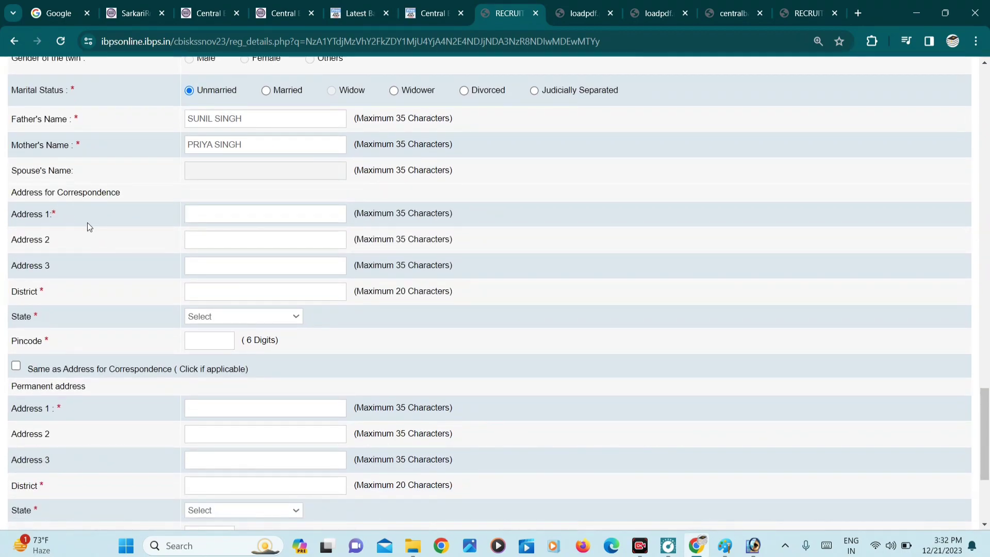
scroll(111, 320, "down", 1)
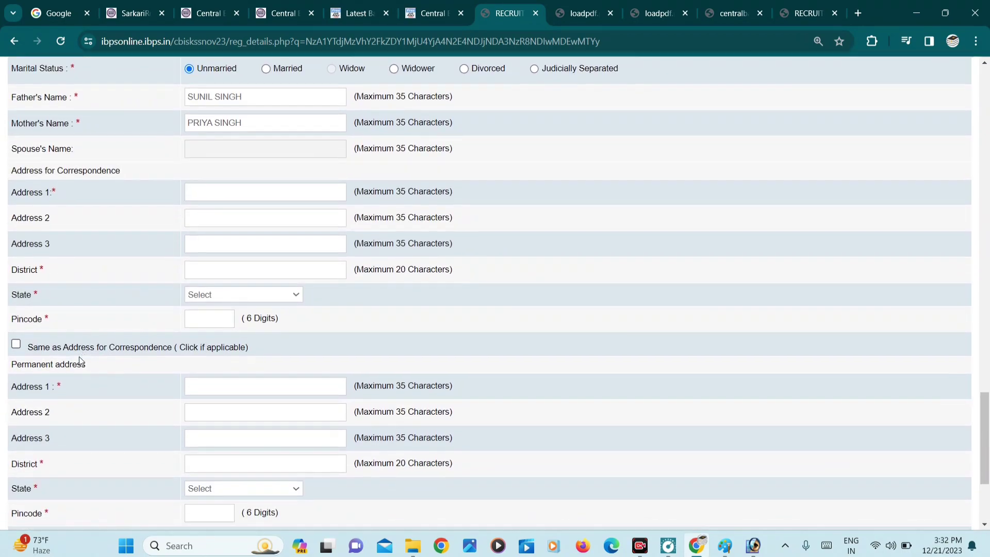
scroll(57, 355, "down", 1)
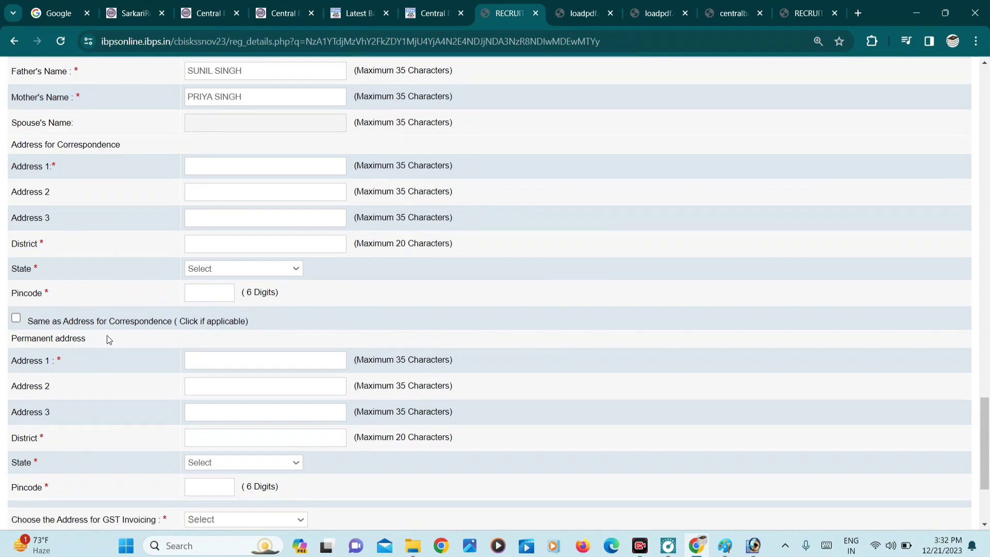
scroll(95, 335, "down", 2)
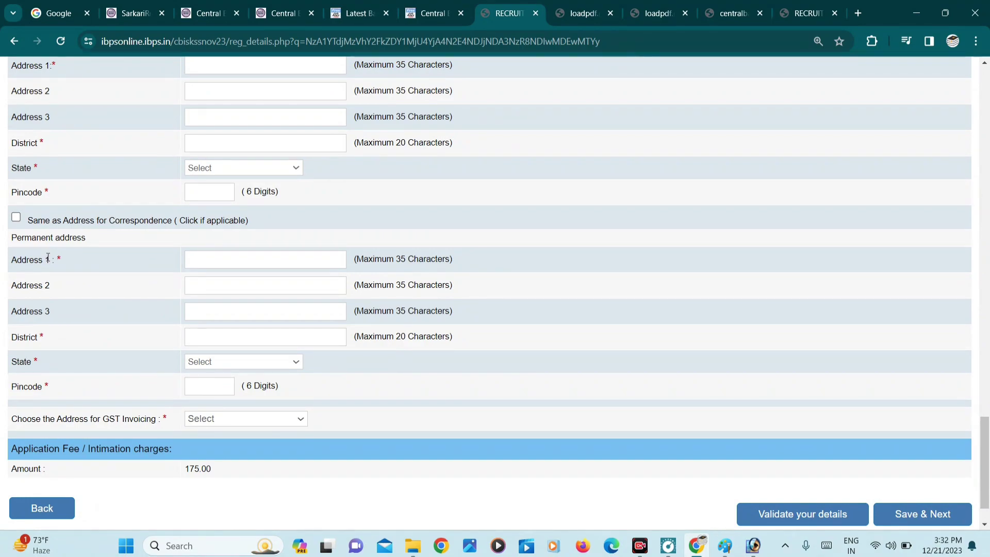
scroll(32, 301, "up", 2)
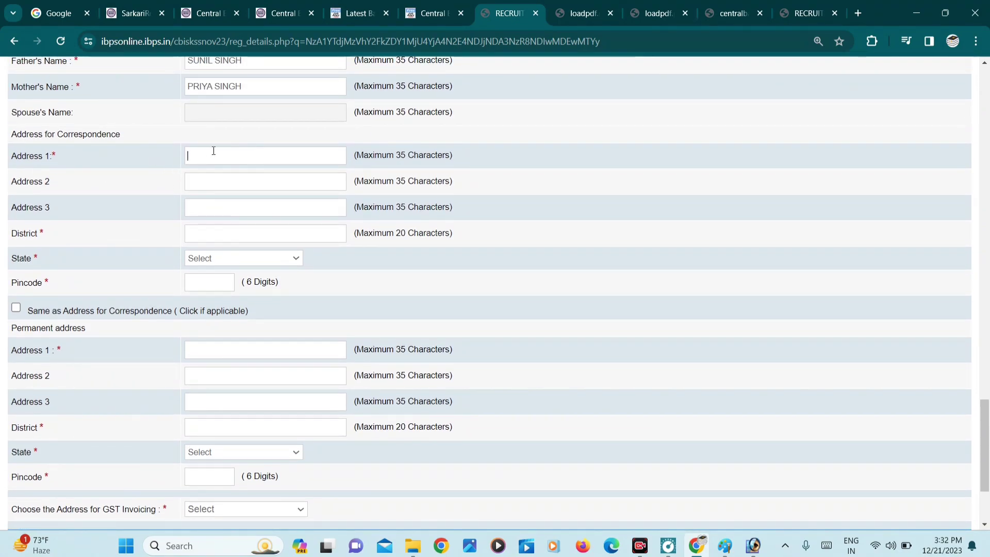
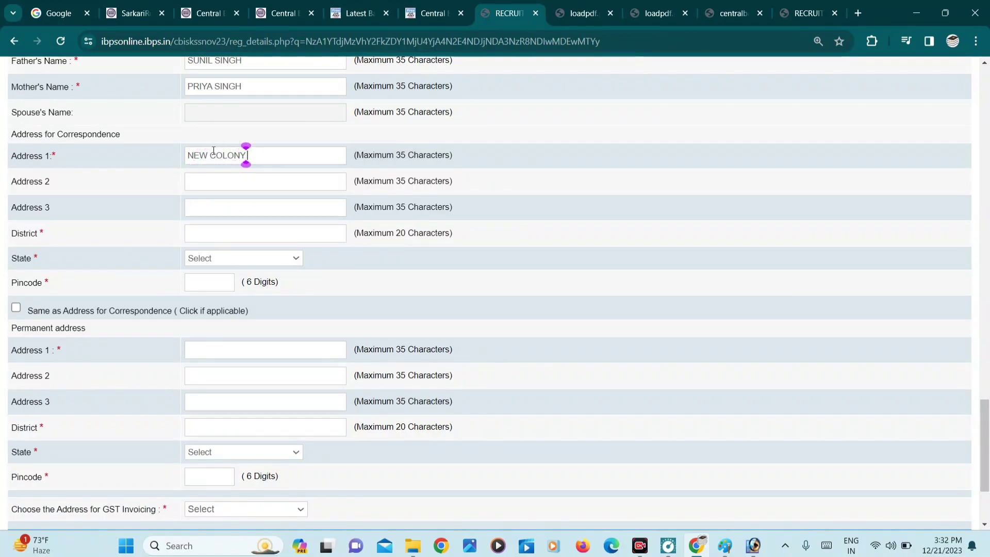
- Fill in the correspondence address lines, district, state and pincode
key("Tab")
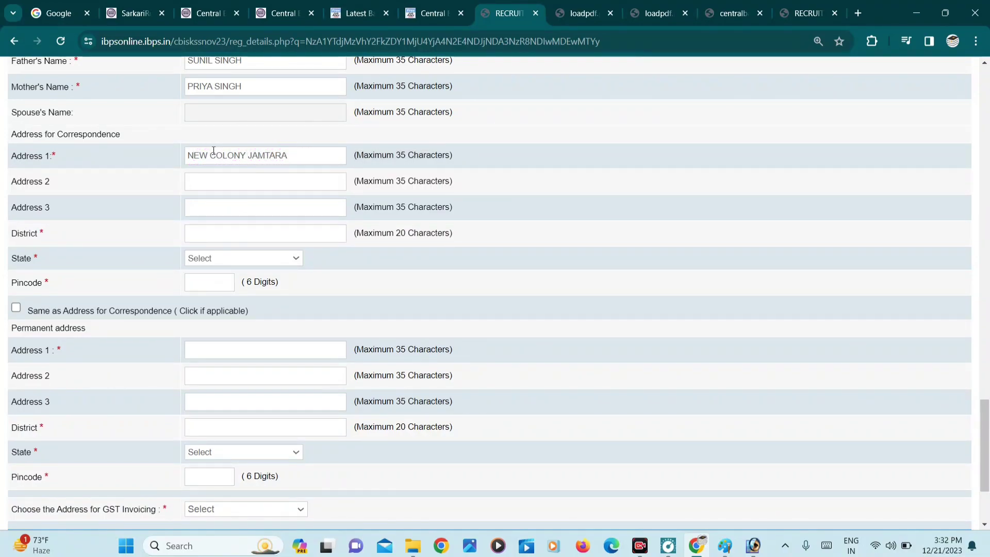
key("Tab")
key("Tab")
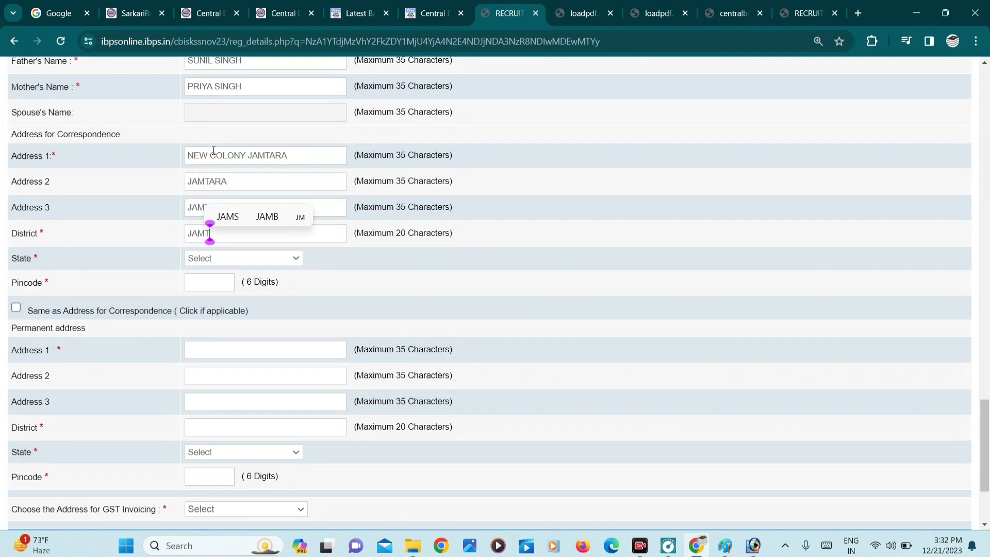
key("Tab")
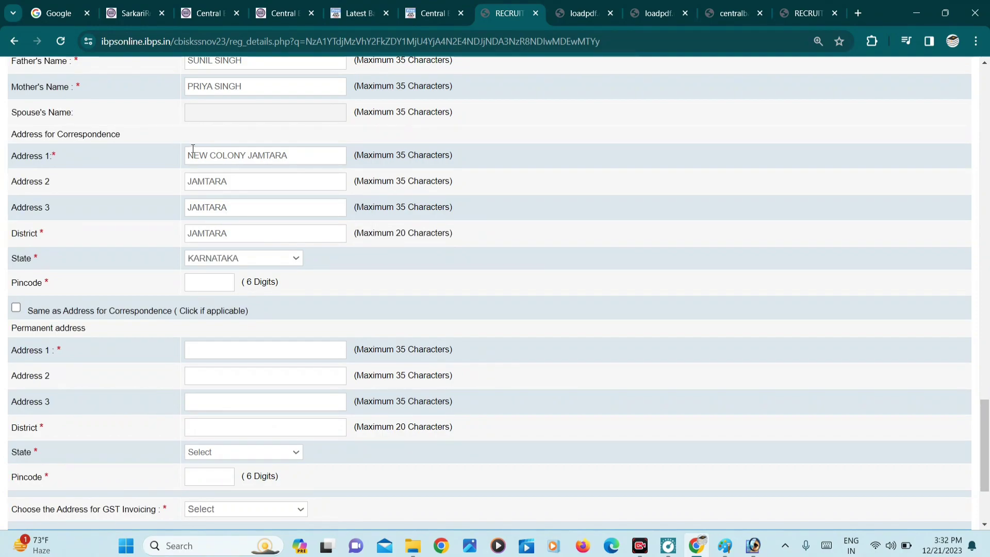
left_click(235, 254)
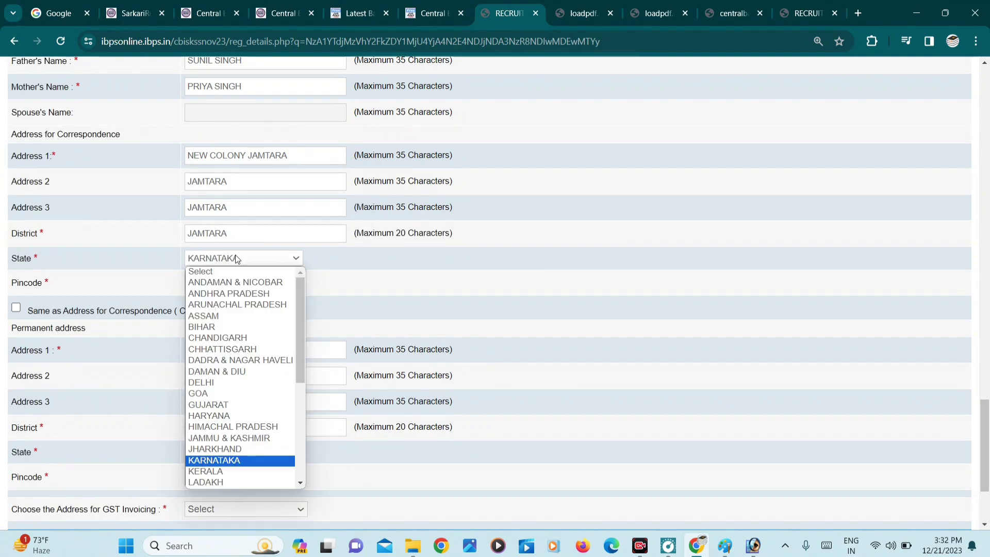
left_click(224, 453)
left_click(203, 285)
type("8")
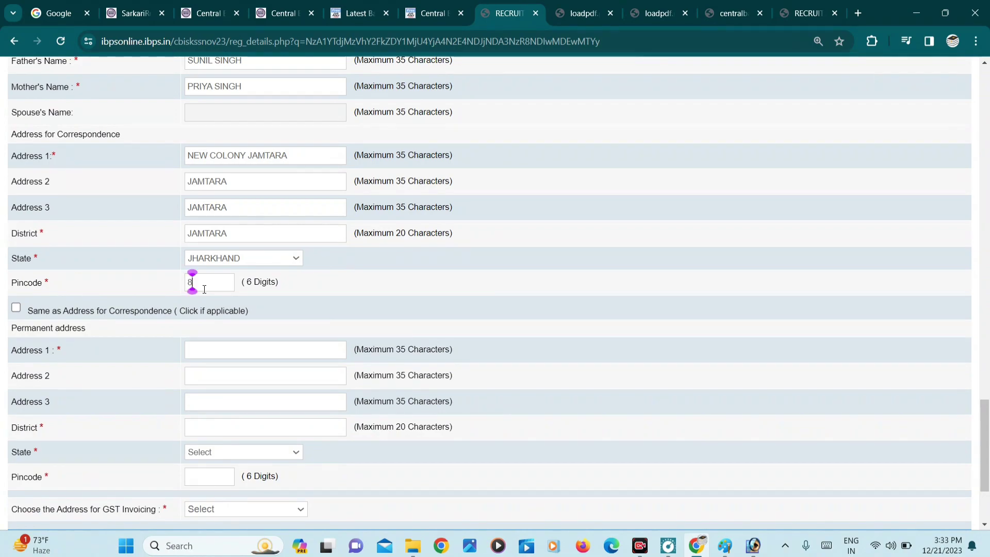
type("15354")
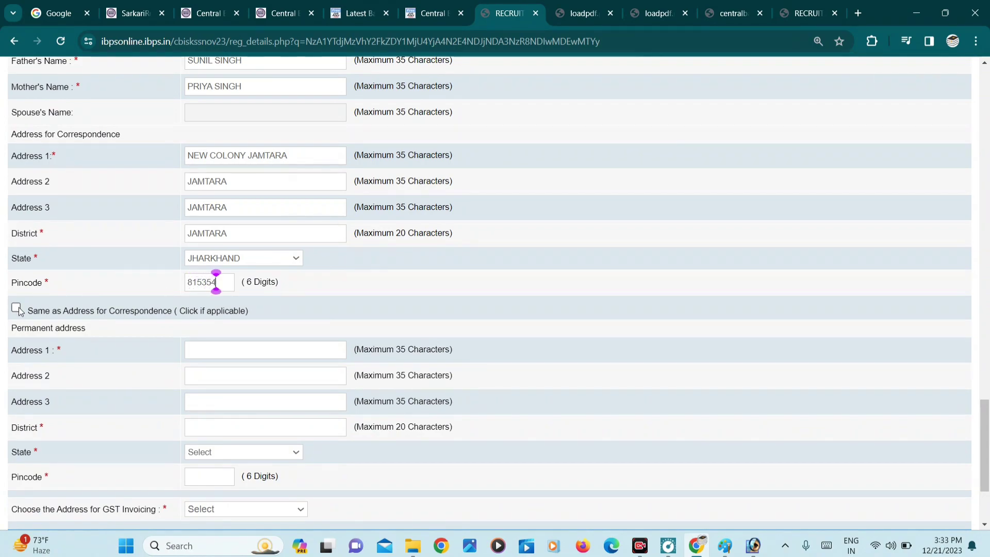
- Reuse the correspondence address as permanent and GST invoicing address, and save
left_click(16, 308)
scroll(19, 310, "down", 3)
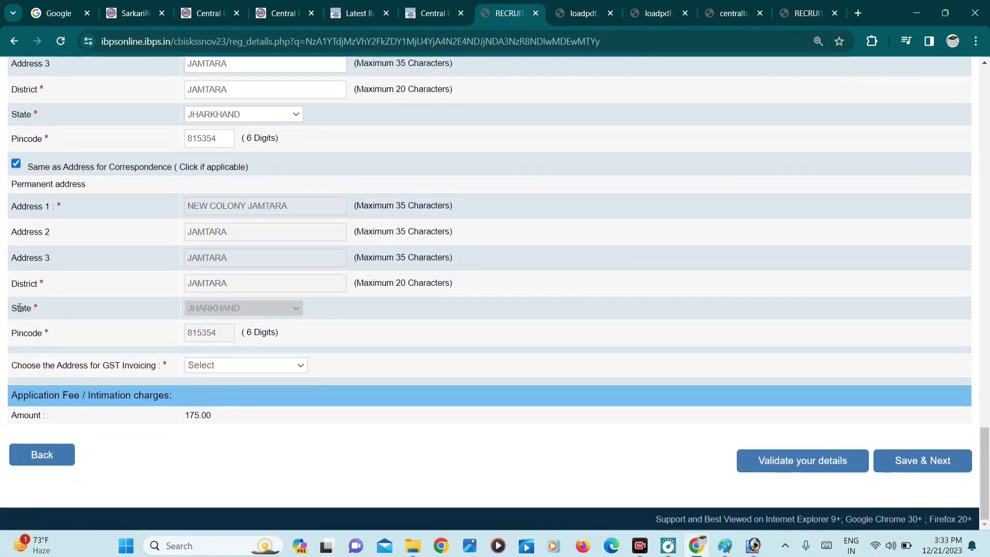
left_click(243, 365)
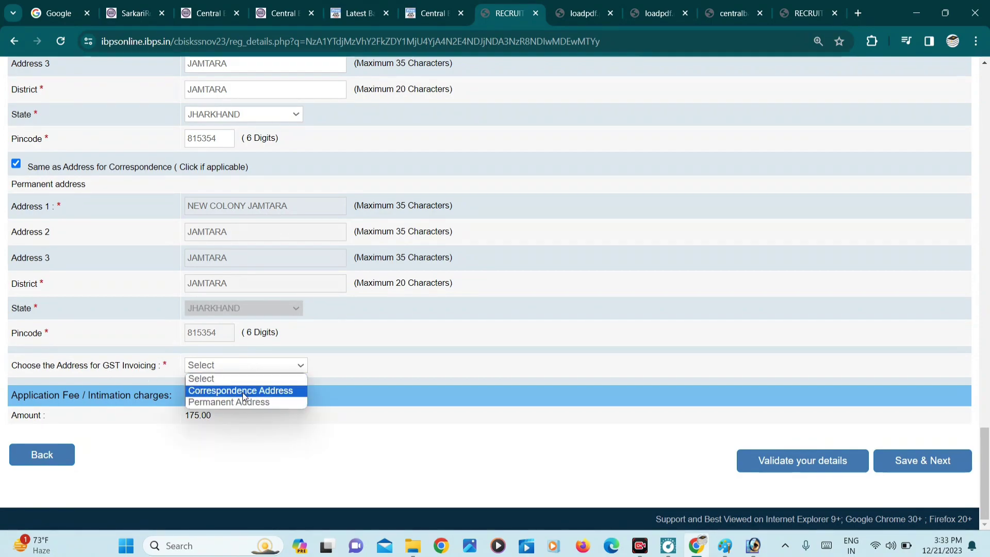
left_click(242, 391)
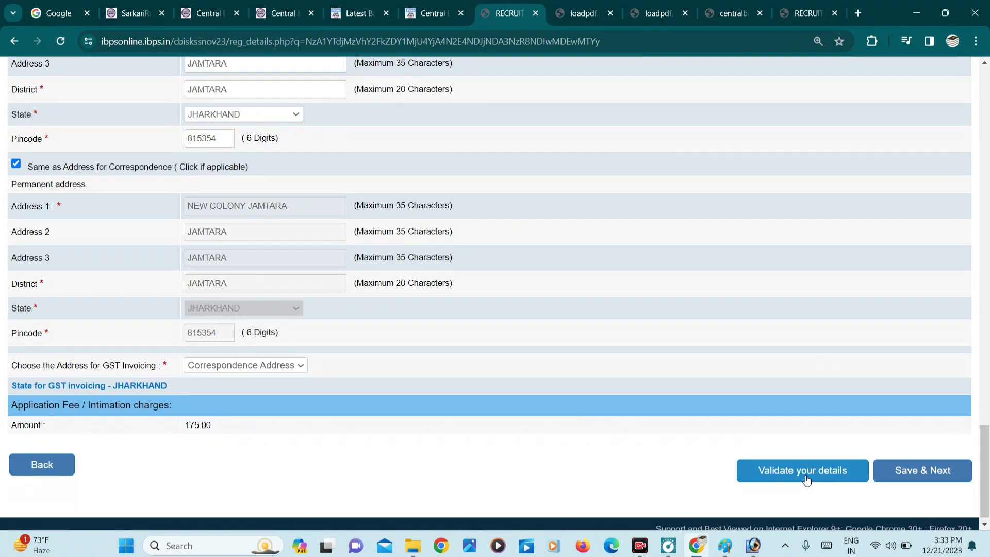
left_click(924, 469)
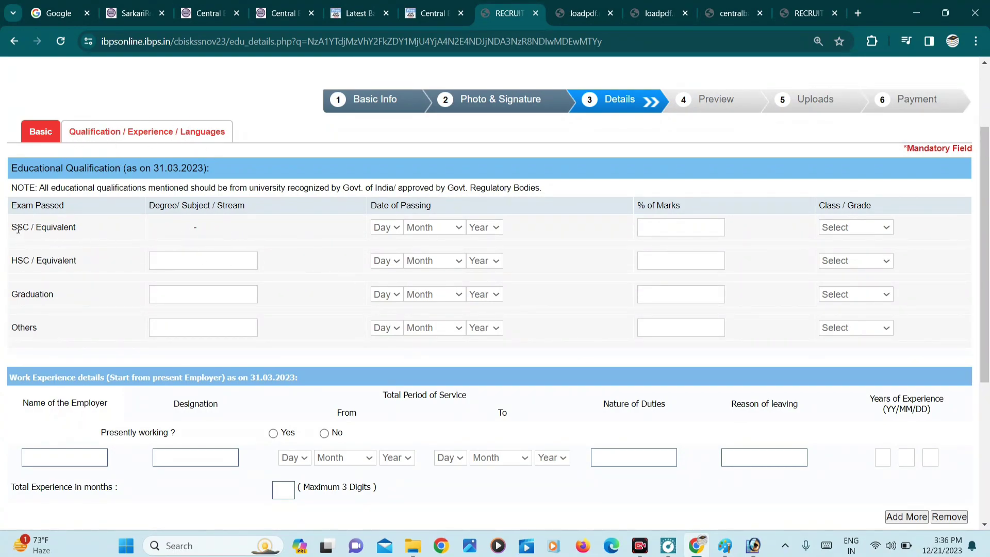
- Record SSC passed 01 January 2014 with 70.00% marks, First Class
left_click(390, 230)
left_click(388, 240)
left_click(389, 230)
left_click(381, 258)
left_click(428, 229)
left_click(425, 258)
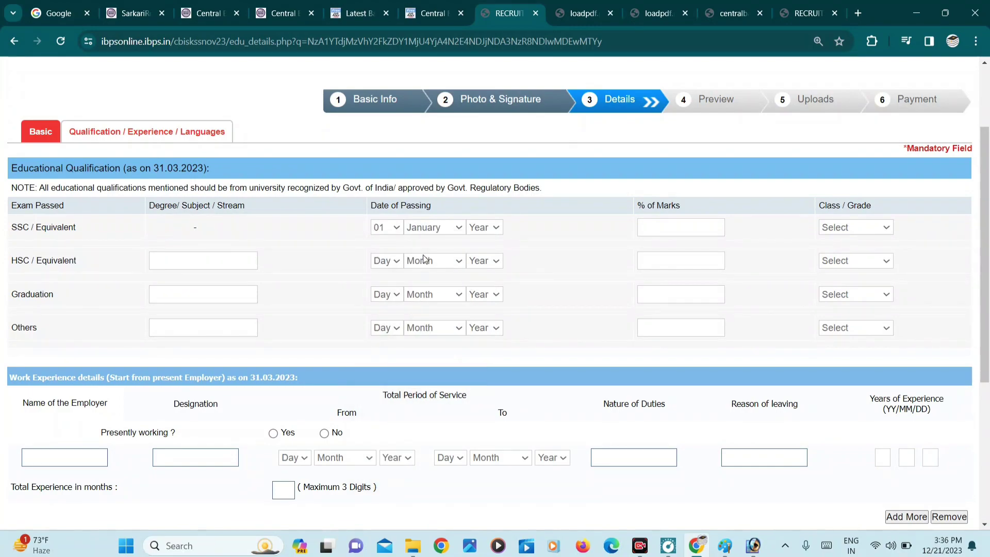
left_click(481, 229)
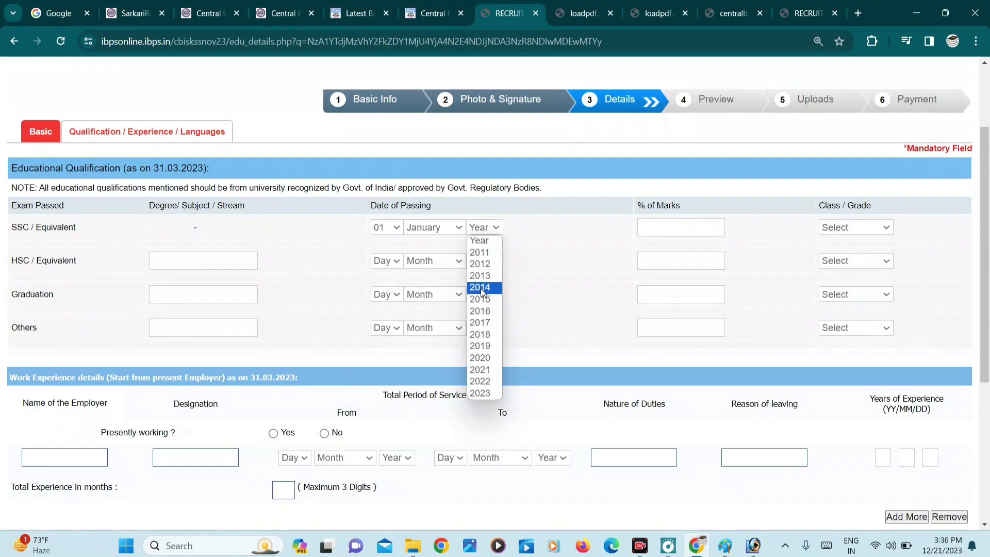
left_click(481, 287)
left_click(651, 236)
type("70.00")
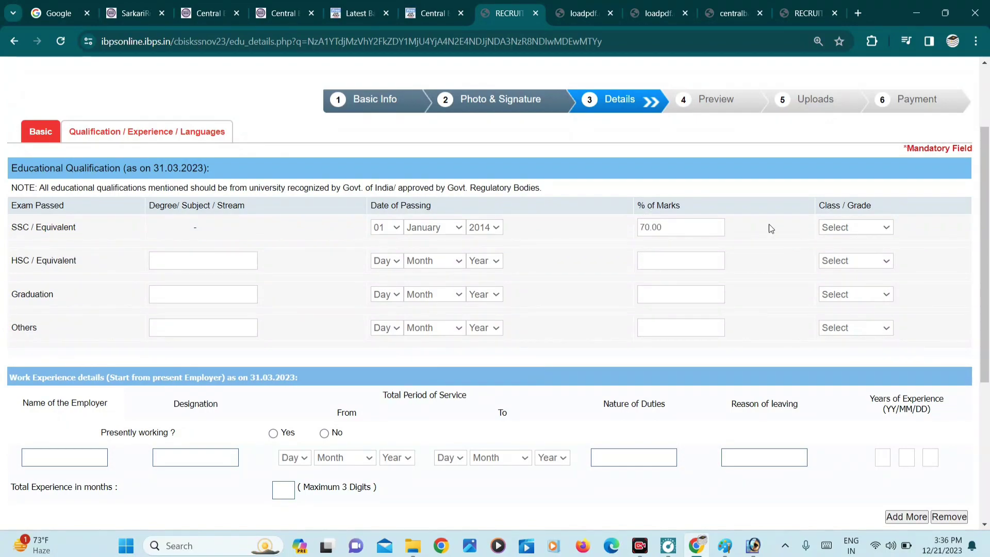
left_click(838, 230)
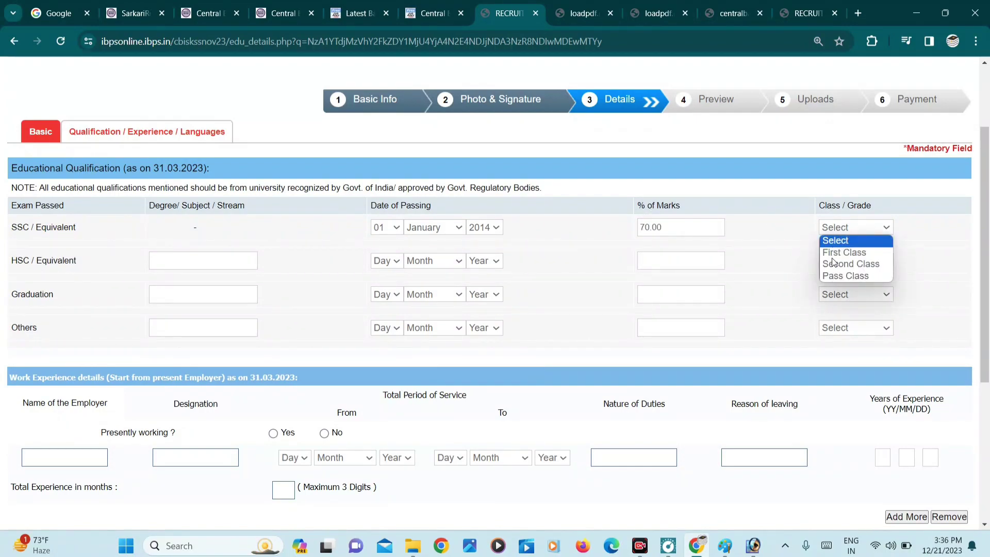
left_click(831, 252)
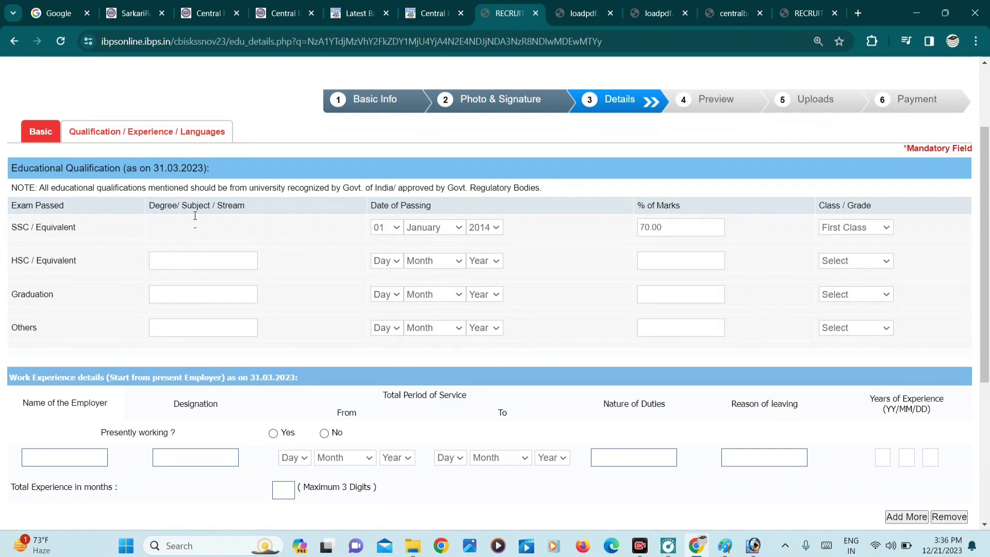
- Enter HSC stream ARTS and graduation subject HISTORY HONS
key("Tab")
type("ARTS")
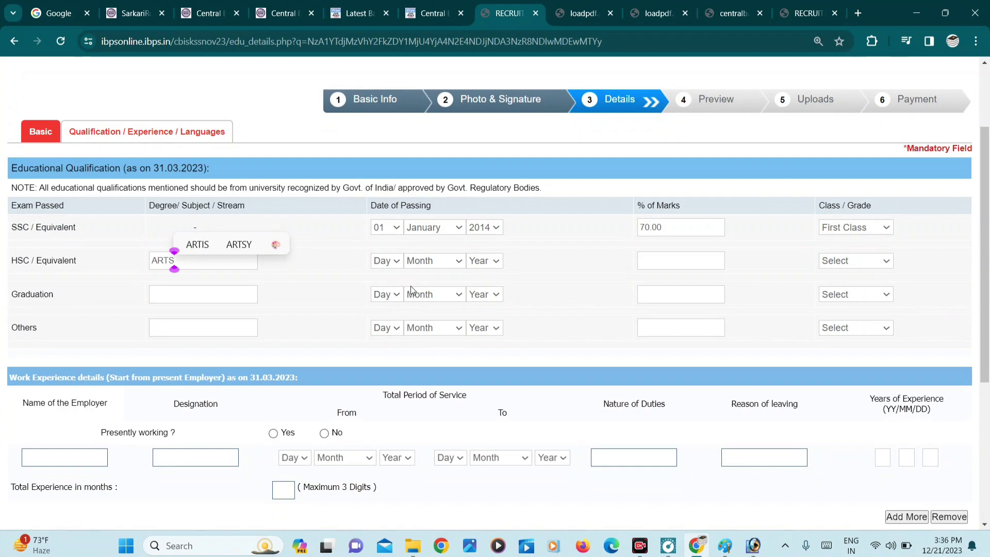
left_click(652, 258)
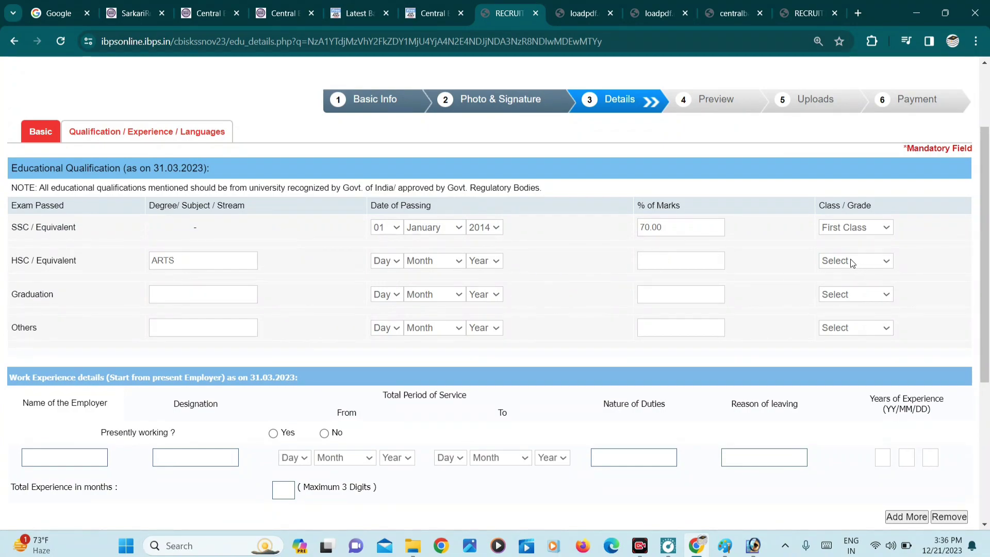
left_click(169, 294)
type("HIS")
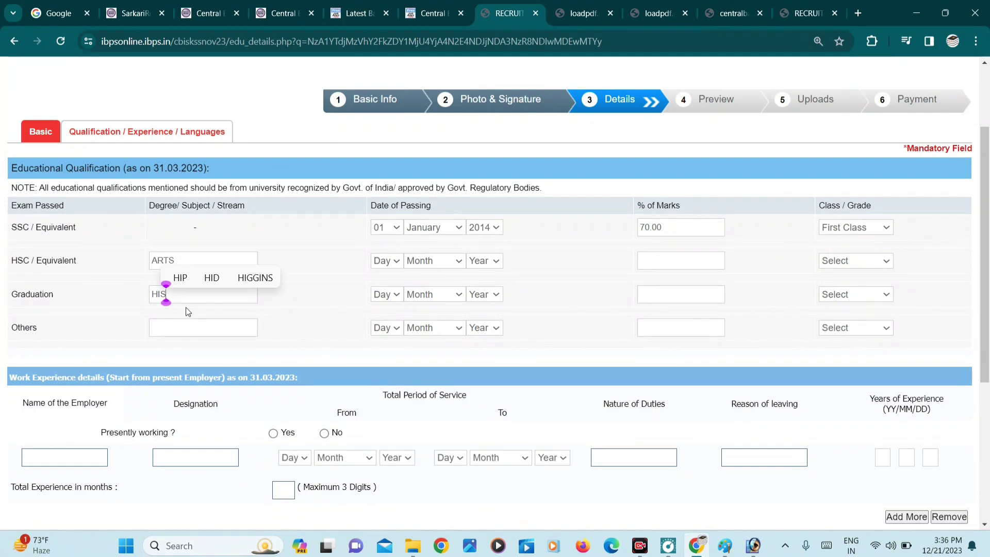
type("TORY H")
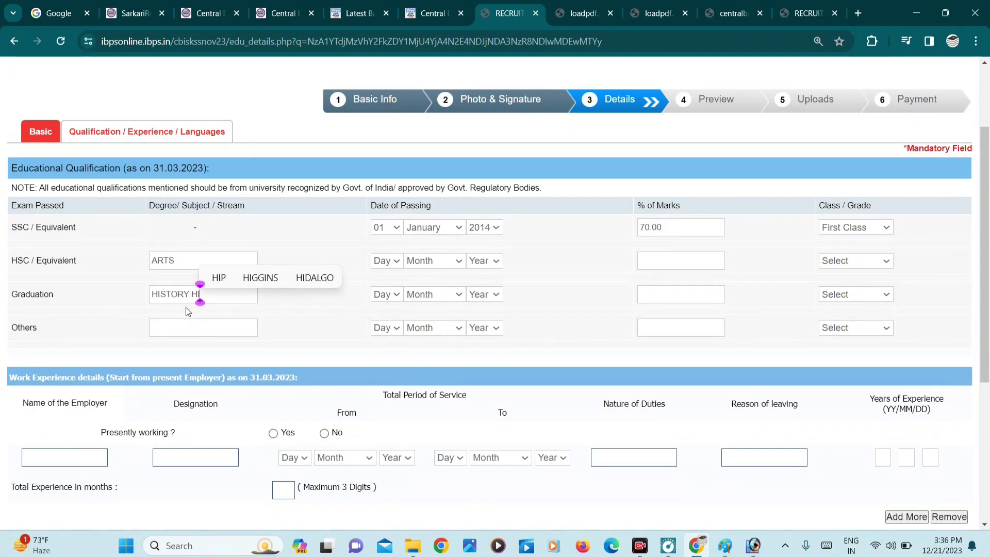
type("ONS")
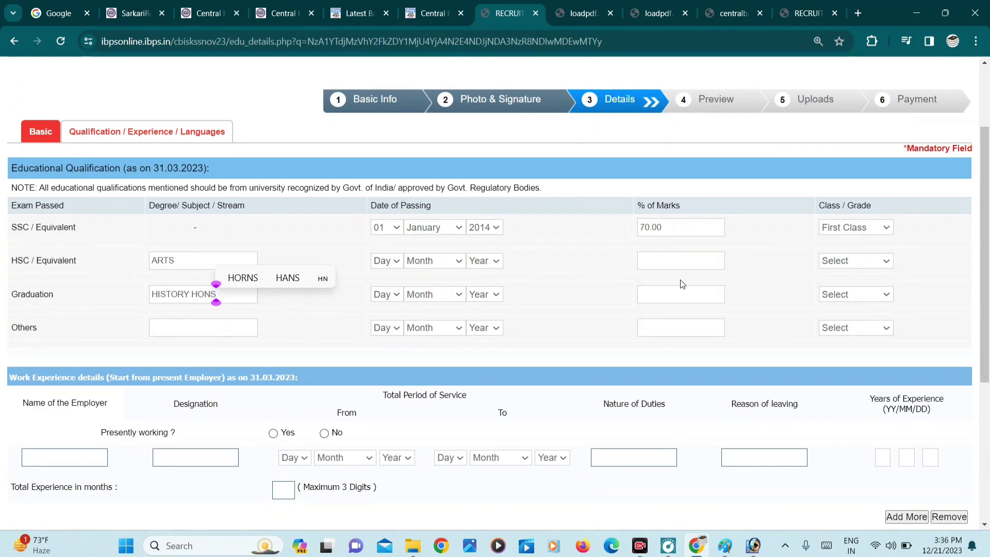
scroll(733, 325, "down", 2)
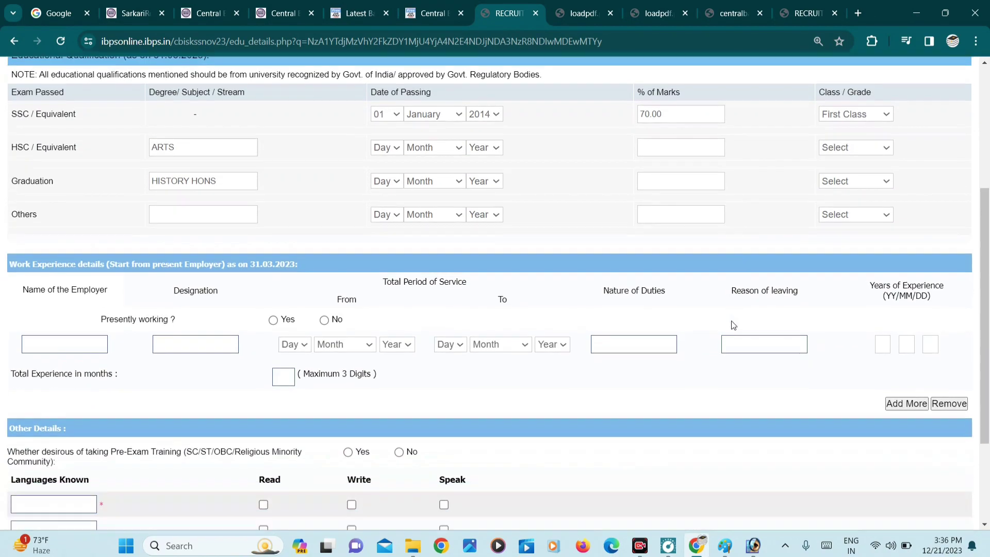
- Mark the applicant as not presently working
scroll(733, 324, "down", 3)
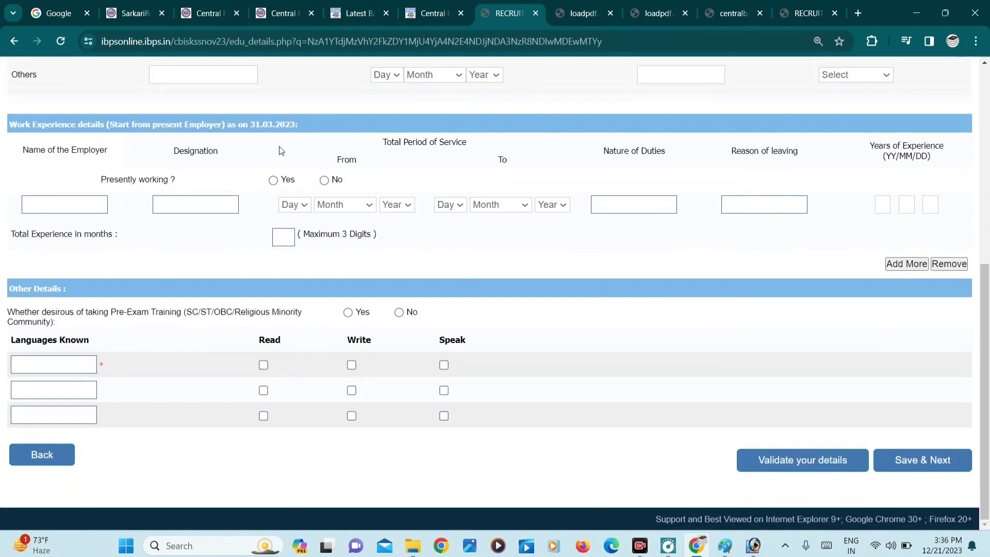
left_click(324, 180)
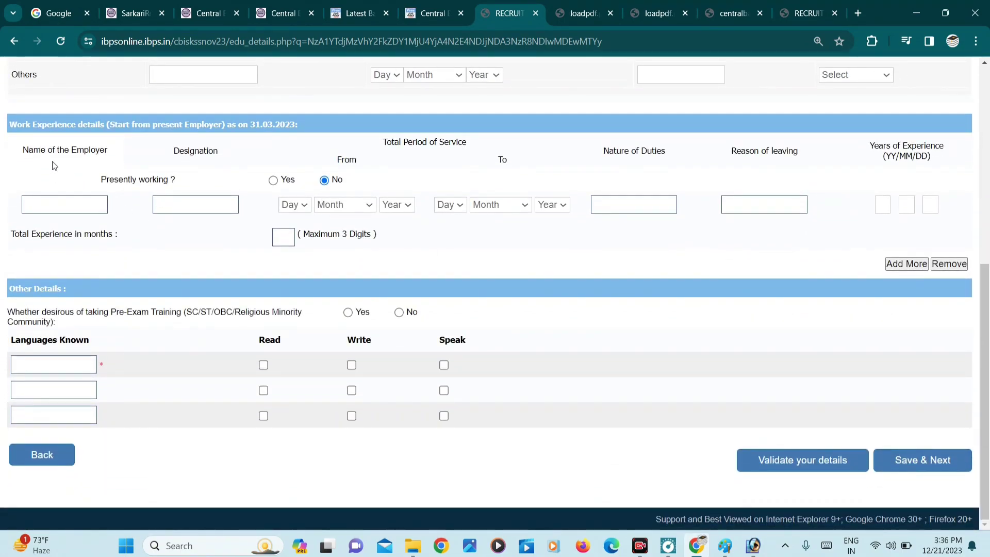
left_click(50, 203)
- Add HINDI as read, written and spoken, and decline pre-exam training
left_click(81, 357)
type("HINDI")
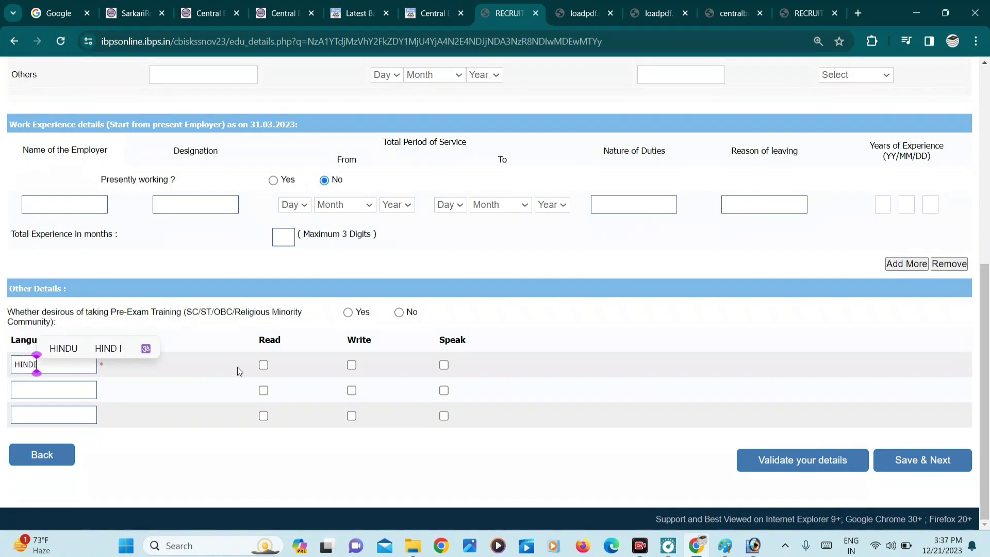
left_click(263, 365)
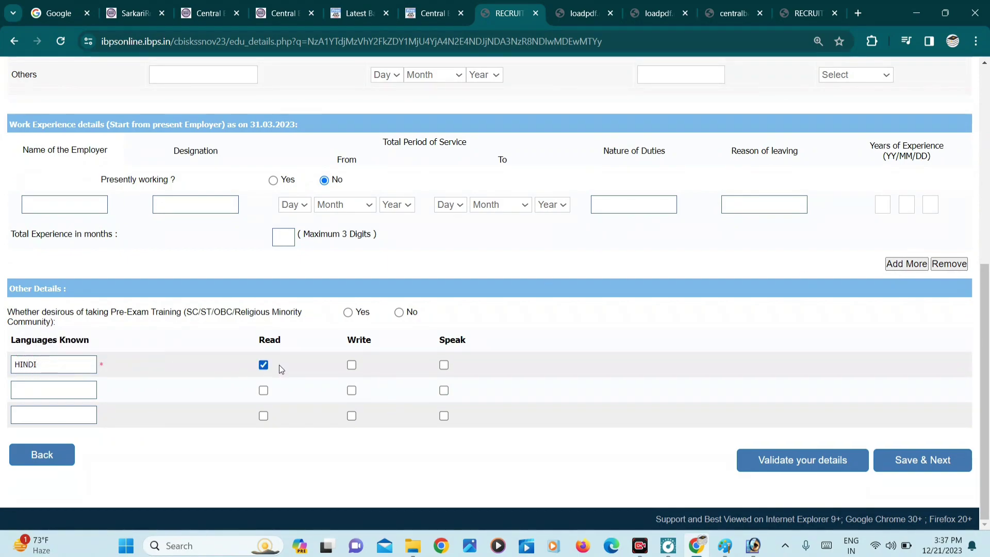
left_click(351, 365)
left_click(444, 364)
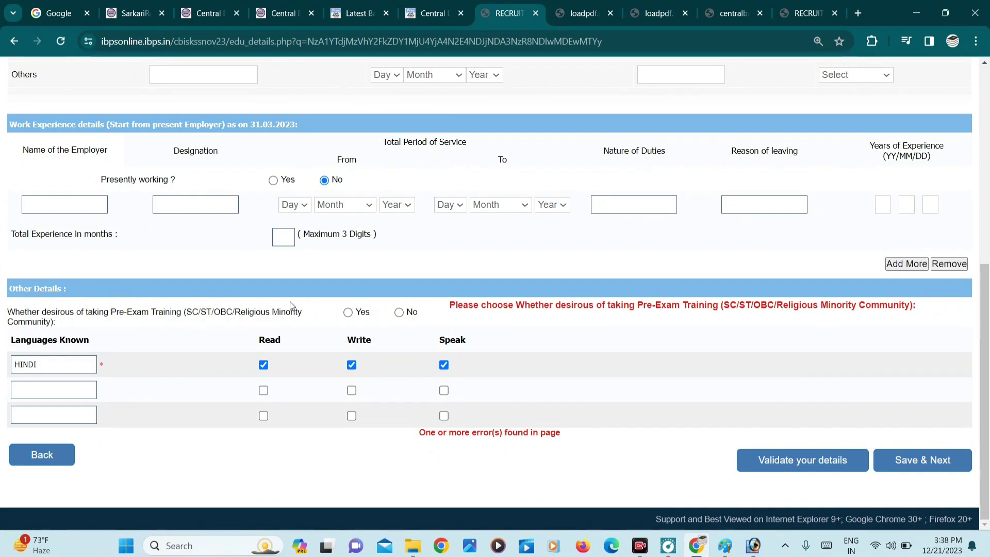
left_click(399, 313)
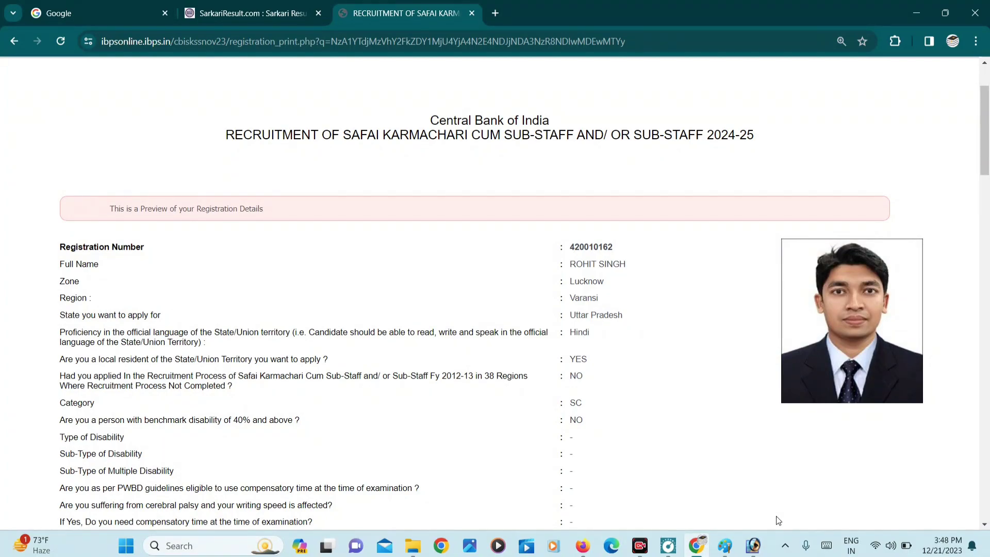
- Accept the declaration, confirm the name matches the ID proof, and complete registration
key("End")
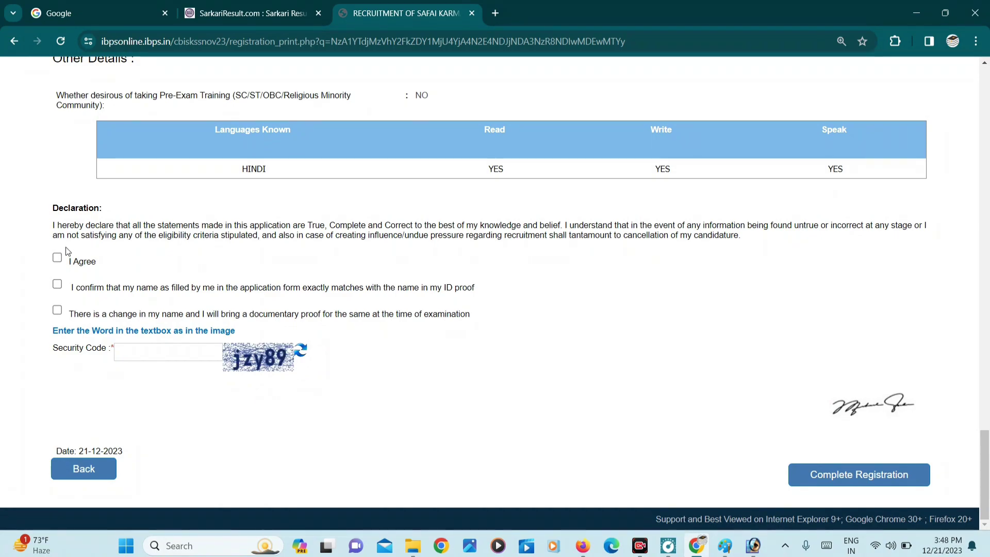
left_click(57, 257)
left_click(57, 284)
left_click(858, 475)
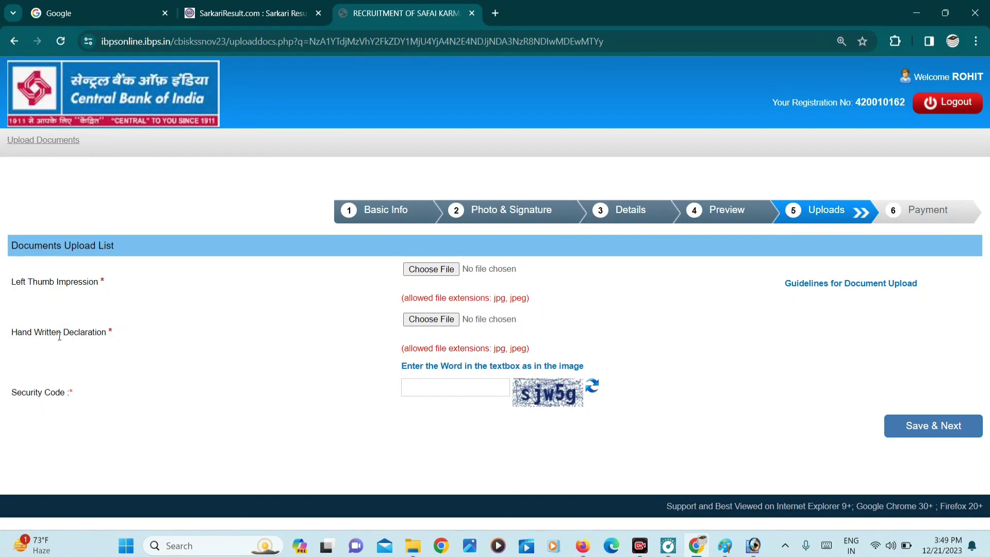
- Review the thumb impression and declaration size limits in the guidelines, then return to the form
left_click(802, 285)
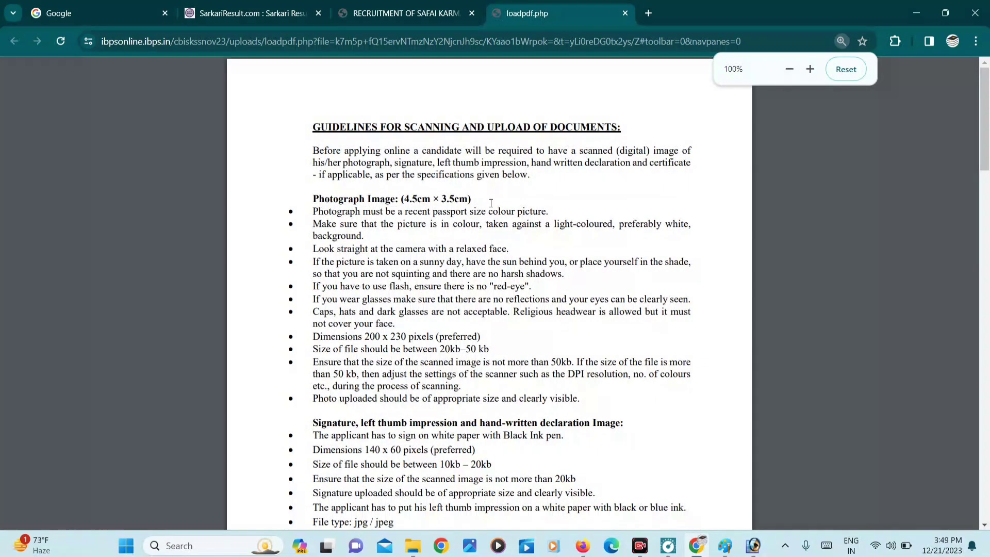
scroll(435, 191, "down", 5)
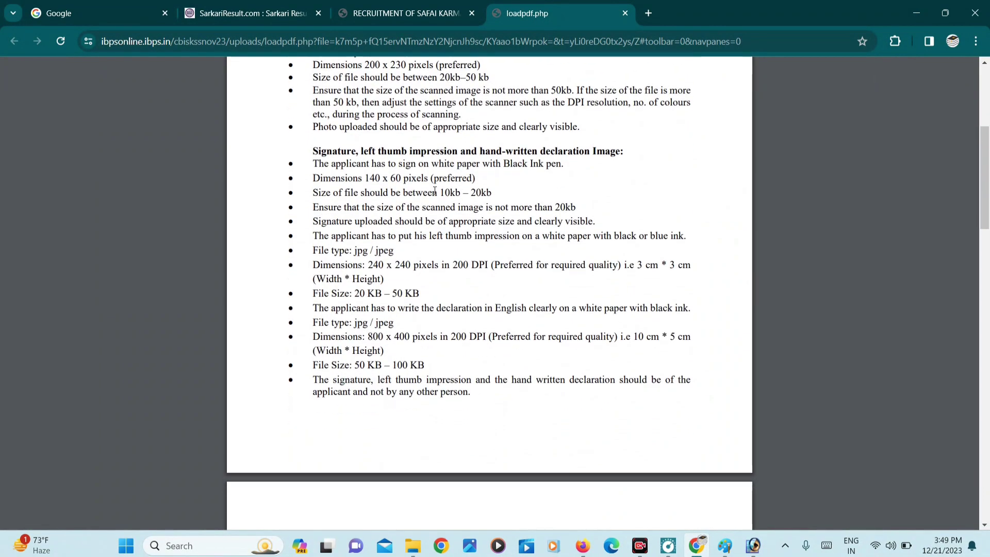
scroll(434, 191, "up", 2)
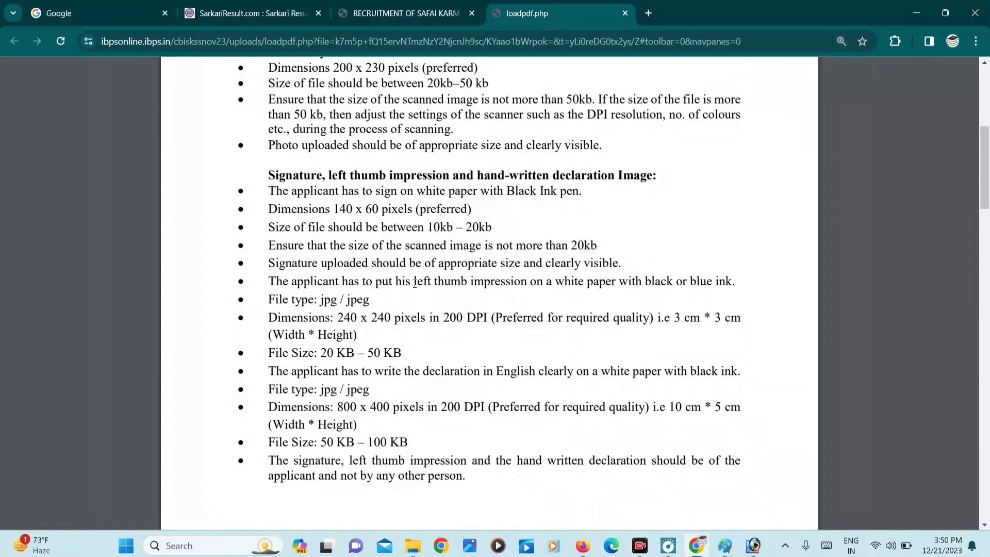
left_click_drag(411, 282, 483, 285)
left_click_drag(315, 353, 394, 353)
left_click_drag(337, 407, 399, 408)
left_click_drag(420, 443, 420, 443)
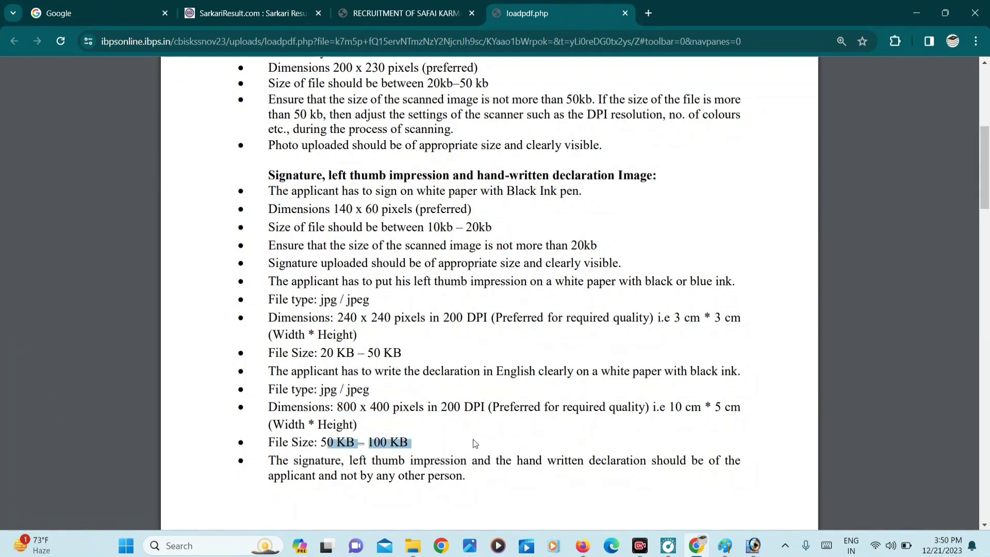
key("ctrl+Page_Up")
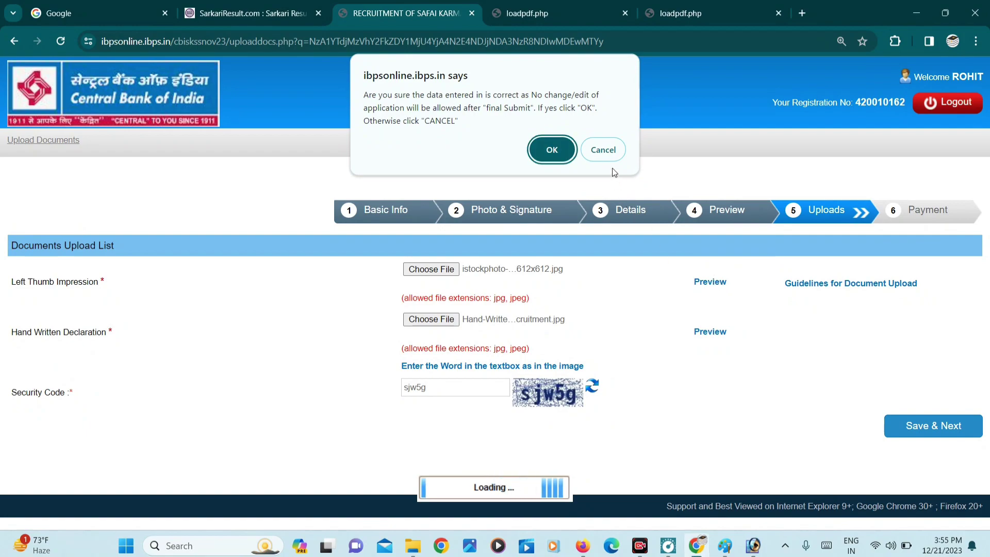
- Check the thumb impression and handwritten declaration previews, then save the uploads and confirm final submission
key("Return")
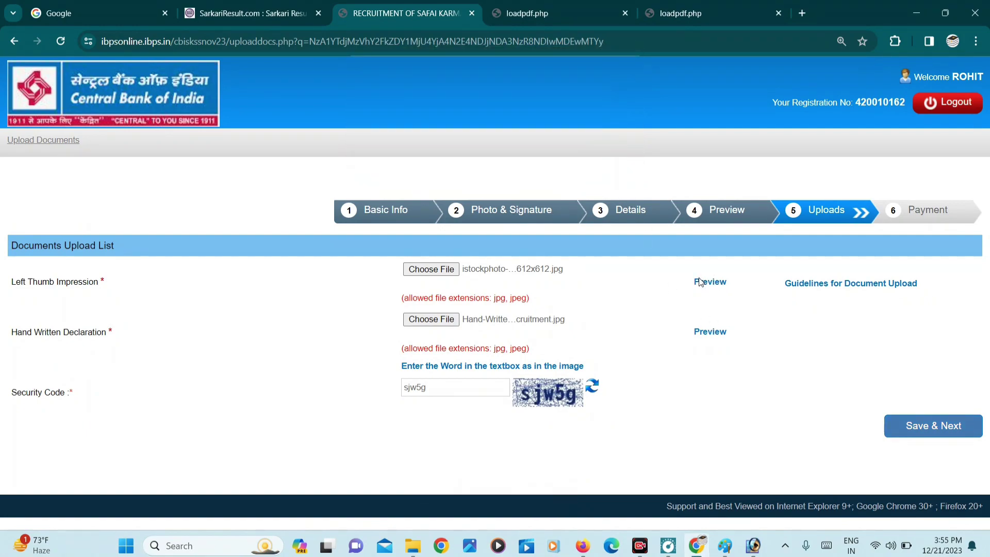
left_click(701, 281)
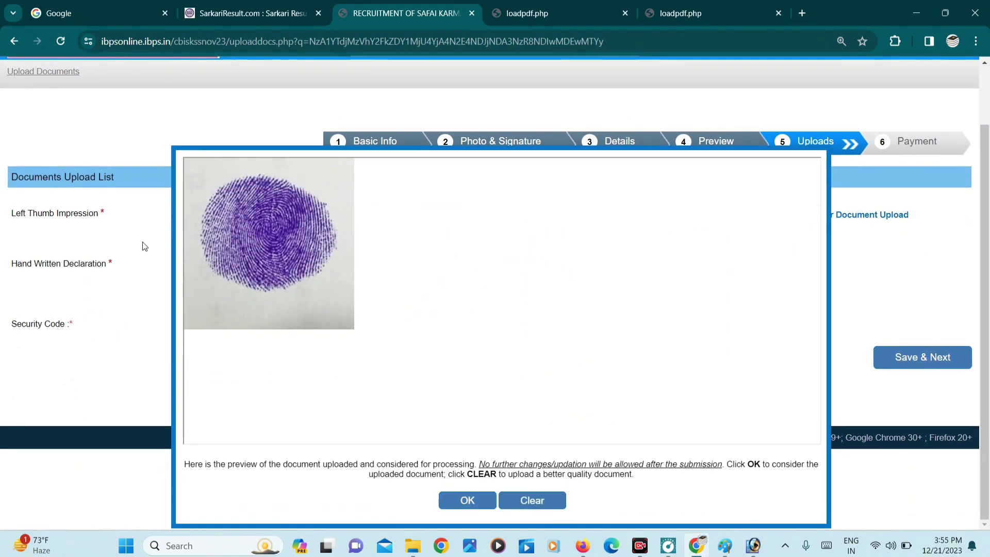
left_click(467, 500)
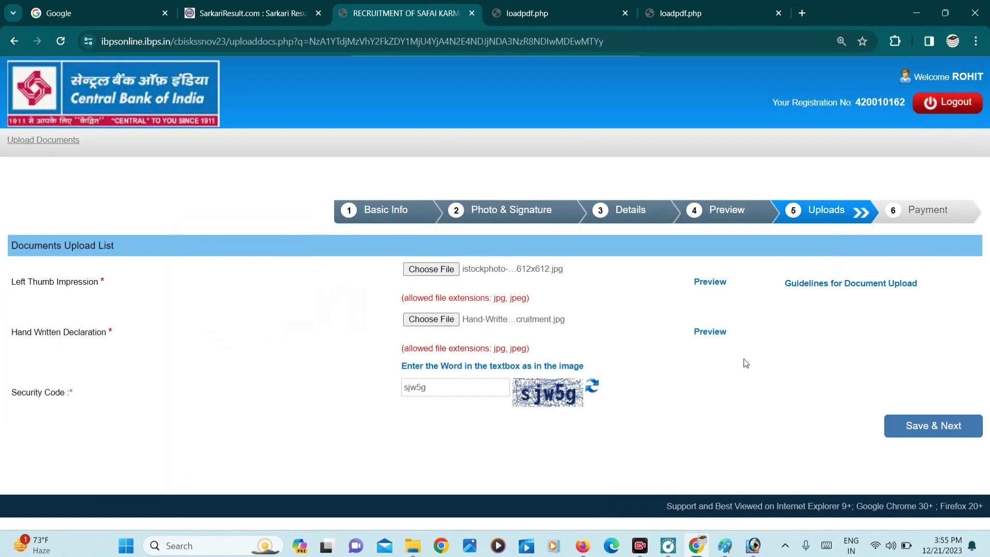
left_click(714, 331)
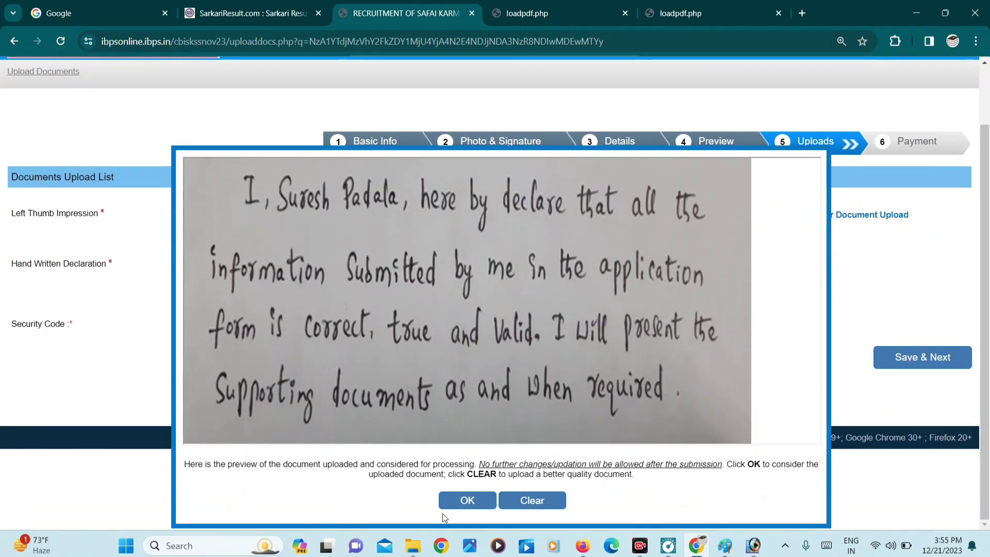
left_click(453, 498)
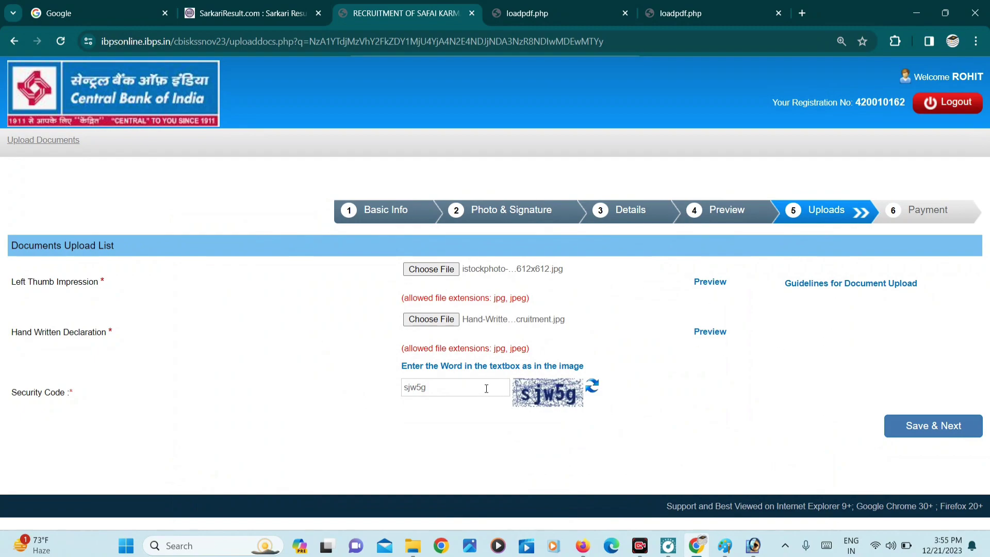
left_click(924, 425)
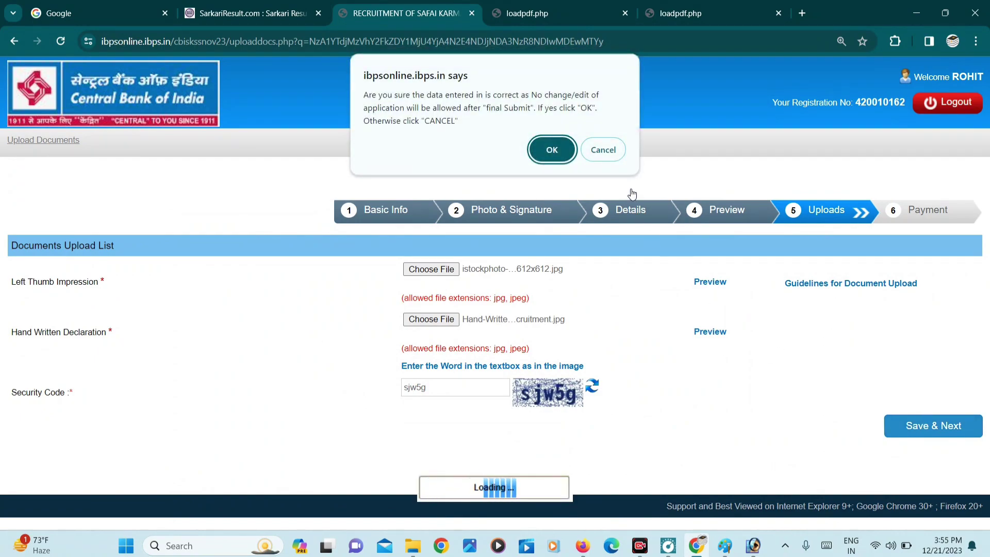
left_click(548, 149)
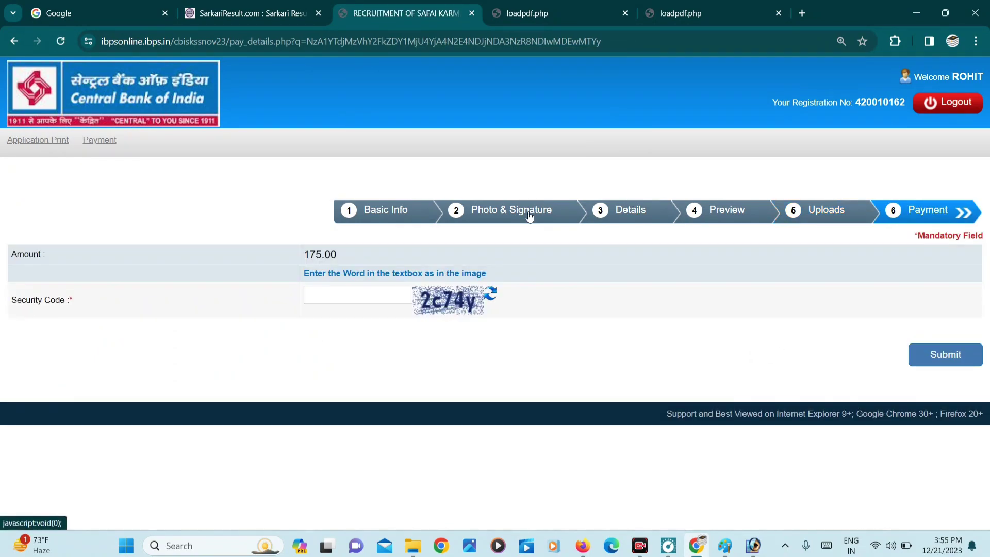
- Enter the displayed security code and submit the payment step to reach BillDesk for ₹175.00
left_click(341, 290)
type("2c7")
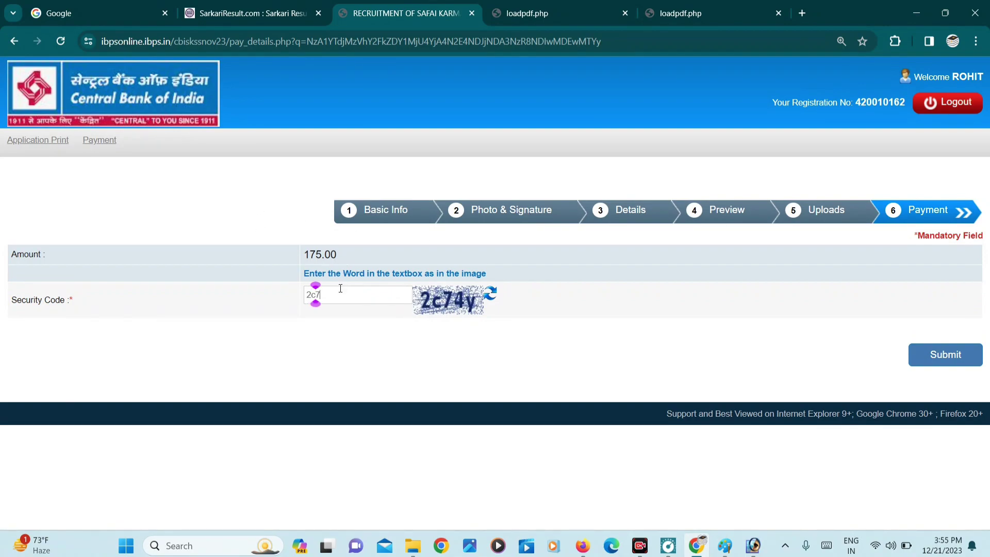
type("4y")
left_click(927, 364)
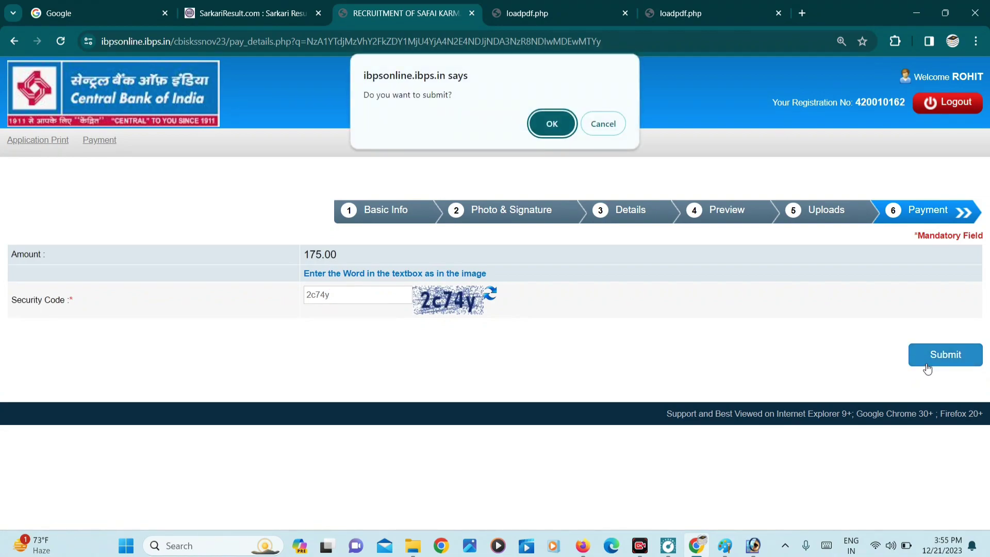
left_click(540, 124)
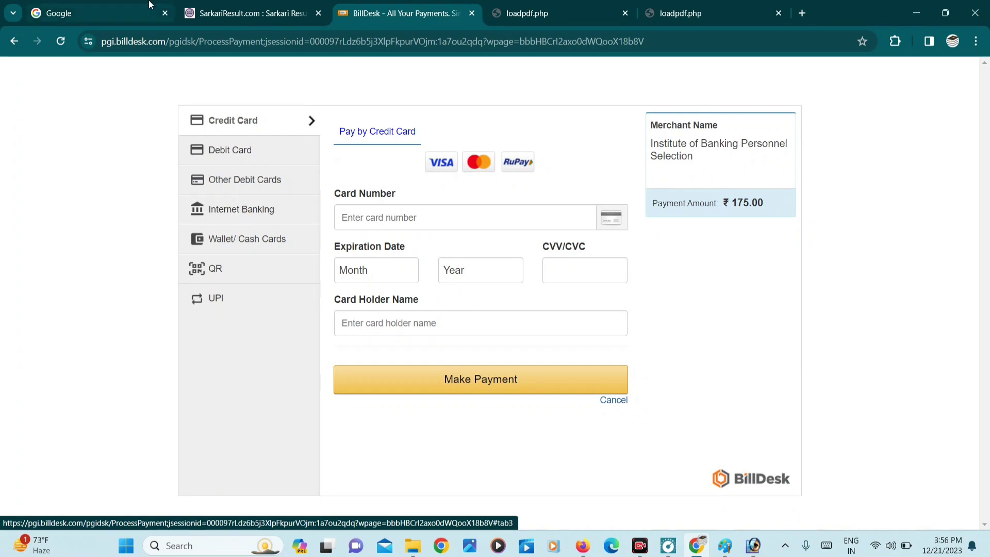
- On the Google tab, search the freejobalert suggestion and open the FreeJobAlert.Com result
left_click(103, 13)
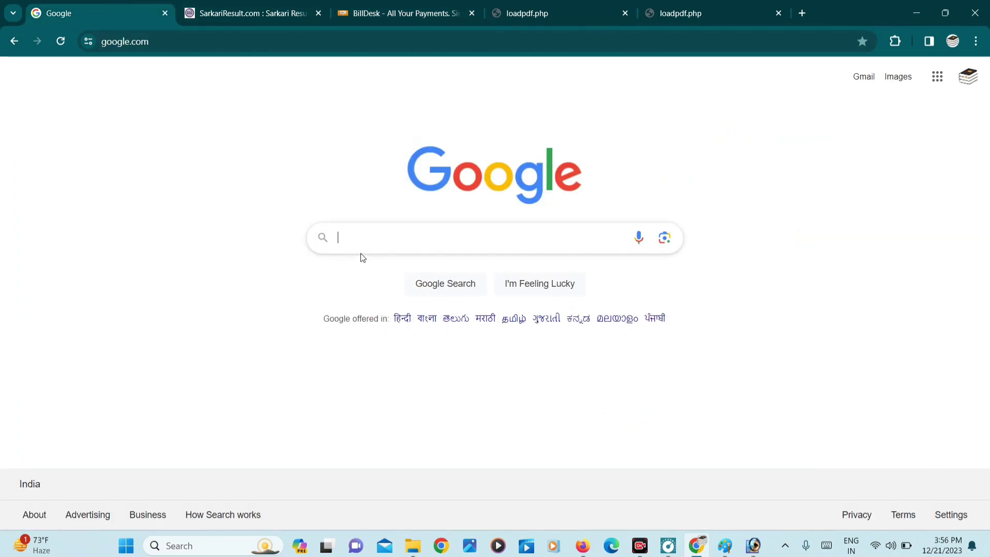
type("fr")
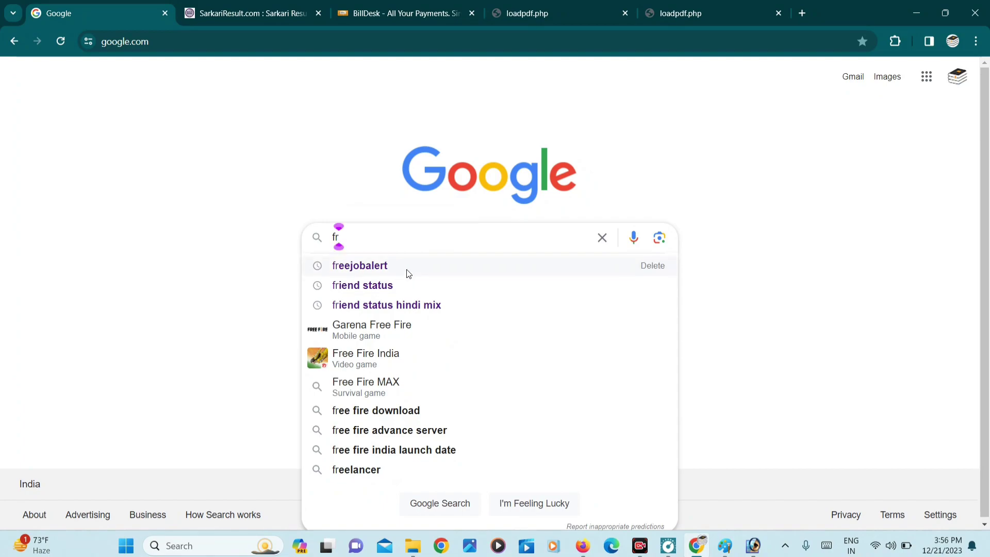
left_click(407, 267)
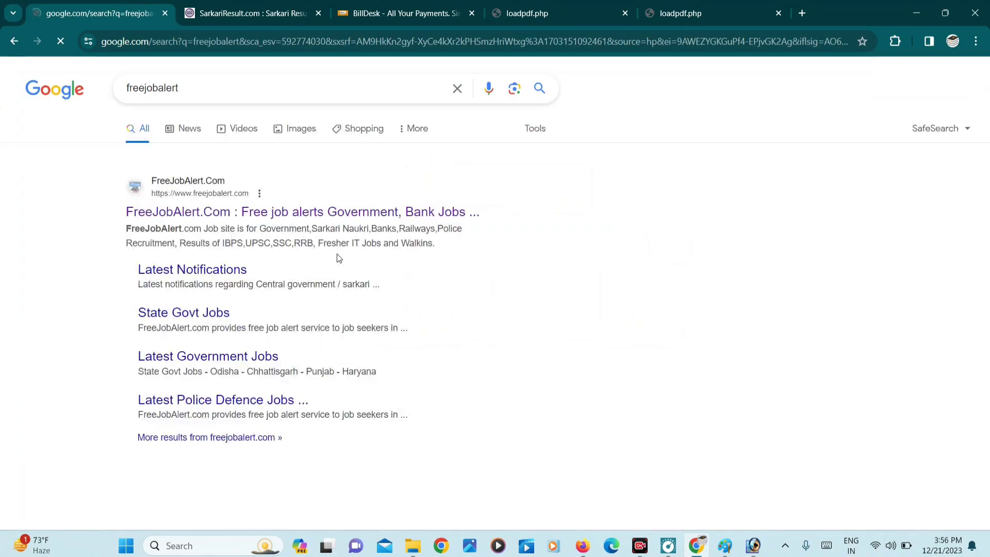
left_click(193, 201)
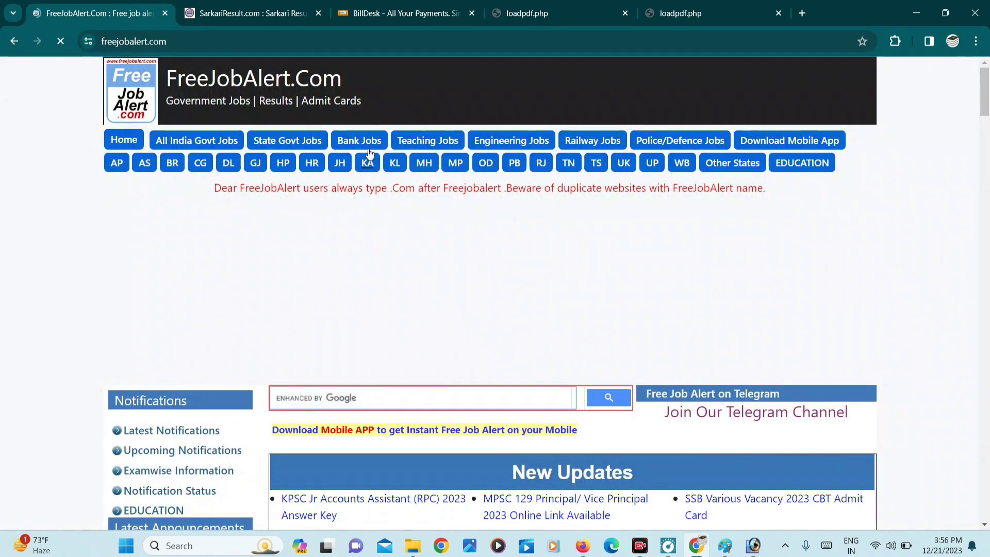